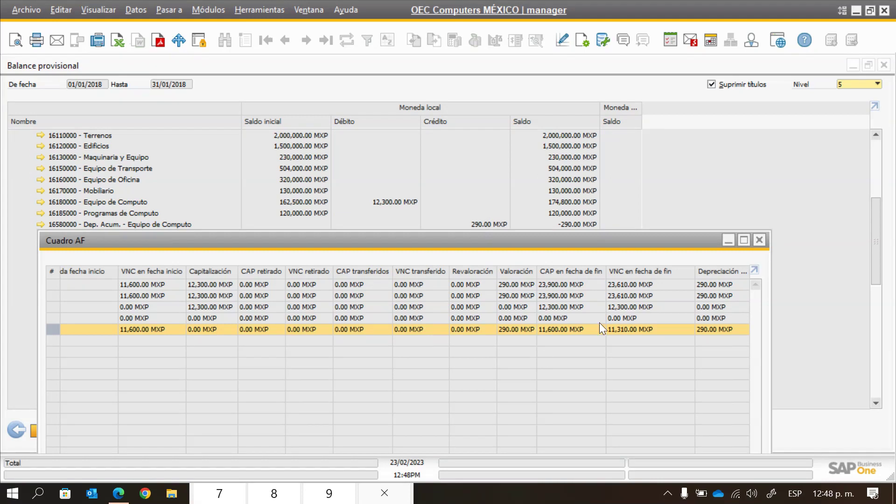
Close the Cuadro AF report and switch to PowerPoint to show the Agenda slide of the webinar presentation
{"action": "left_click", "coordinate": [759, 240]}
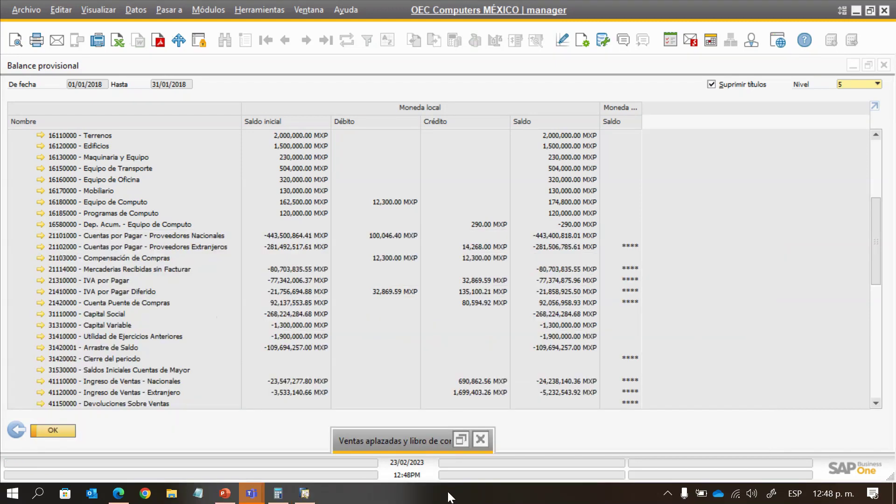
{"action": "left_click", "coordinate": [225, 494]}
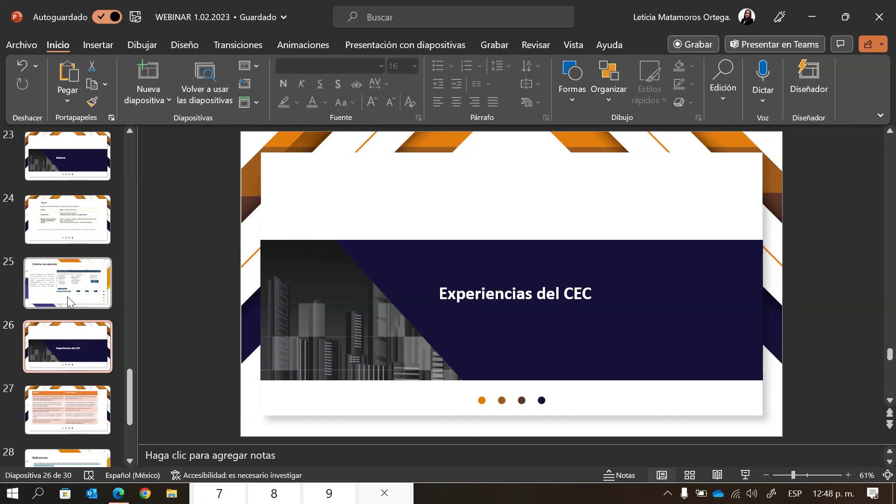
{"action": "scroll", "coordinate": [47, 253], "scroll_direction": "up", "scroll_amount": 6}
{"action": "scroll", "coordinate": [47, 254], "scroll_direction": "up", "scroll_amount": 8}
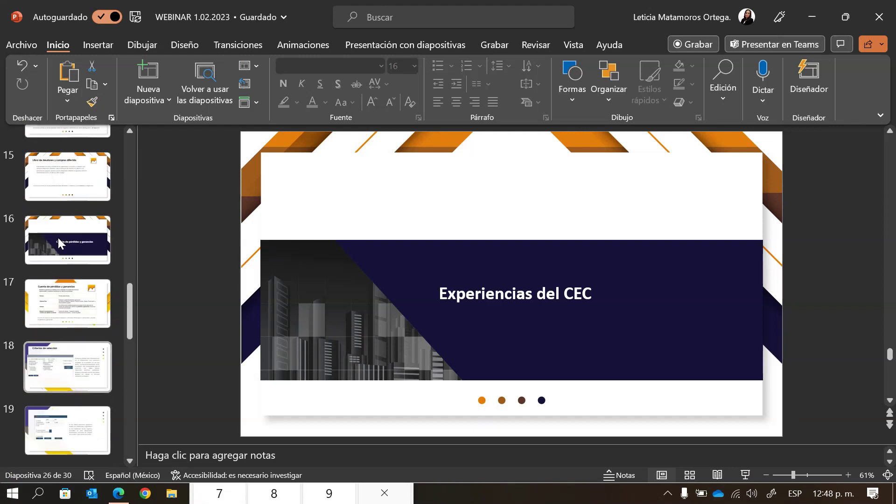
{"action": "scroll", "coordinate": [62, 220], "scroll_direction": "up", "scroll_amount": 5}
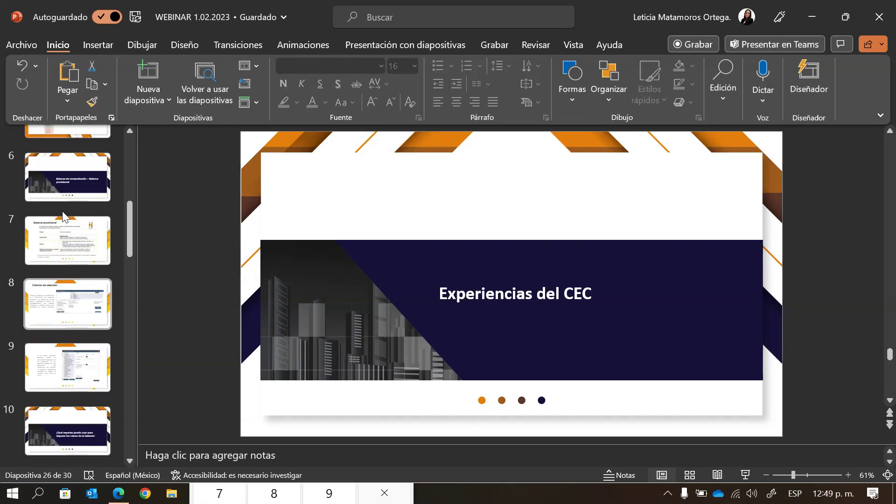
{"action": "left_click", "coordinate": [63, 237]}
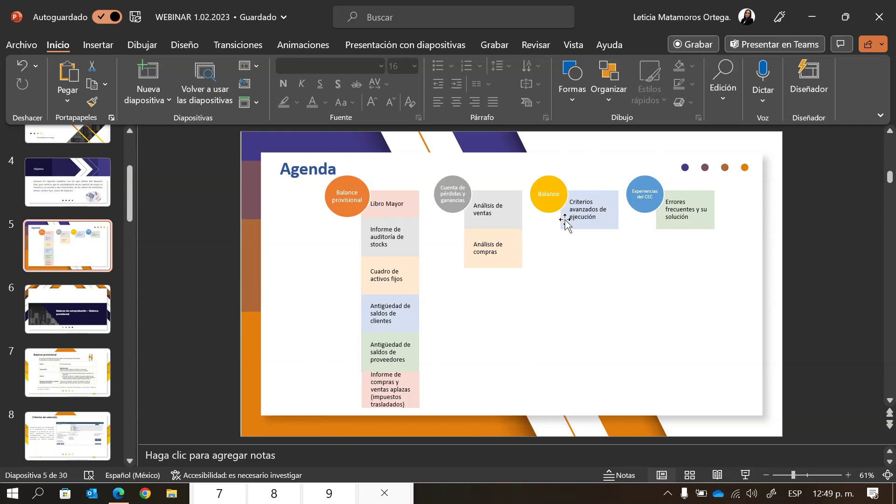
Return to SAP Business One and close the minimized Ventas aplazadas report above the Balance provisional
{"action": "left_click", "coordinate": [816, 14]}
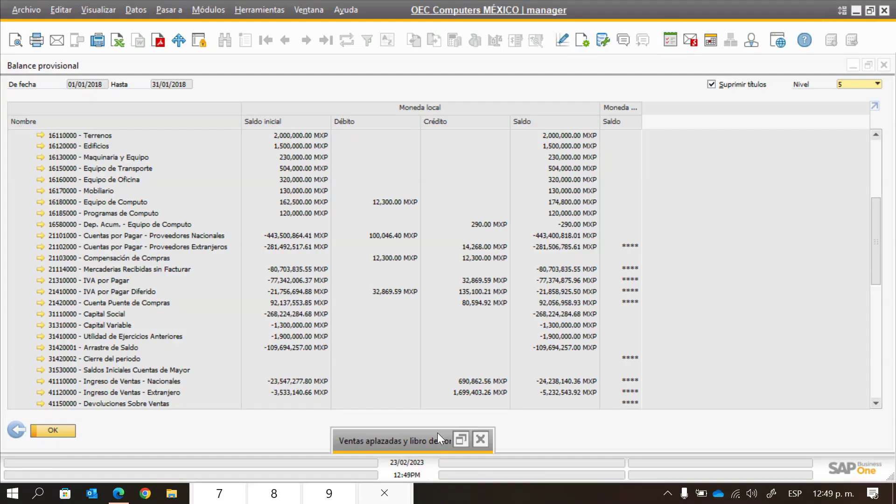
{"action": "left_click", "coordinate": [481, 441]}
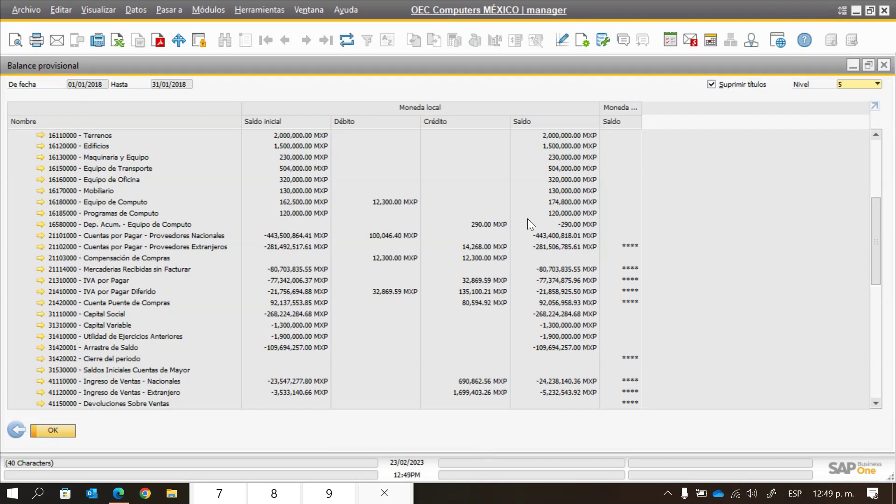
Run the Libro mayor report from the financial reports with all accounts selected
{"action": "left_click", "coordinate": [208, 10]}
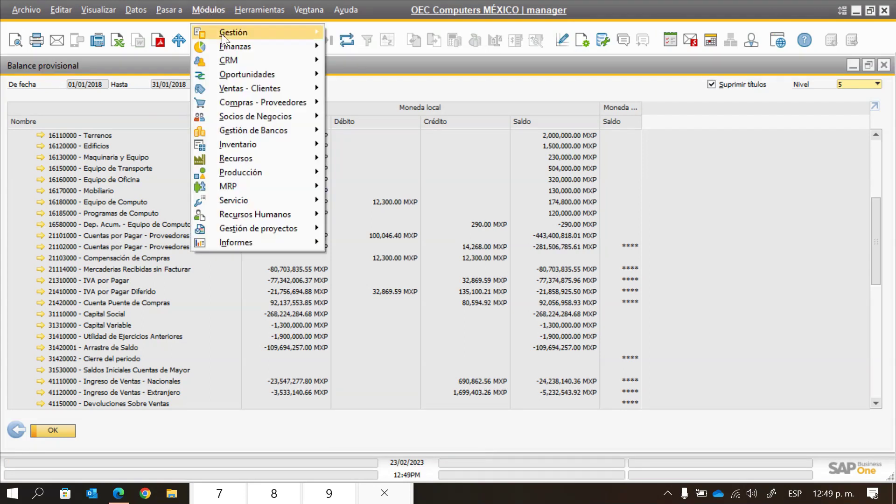
{"action": "mouse_move", "coordinate": [222, 34]}
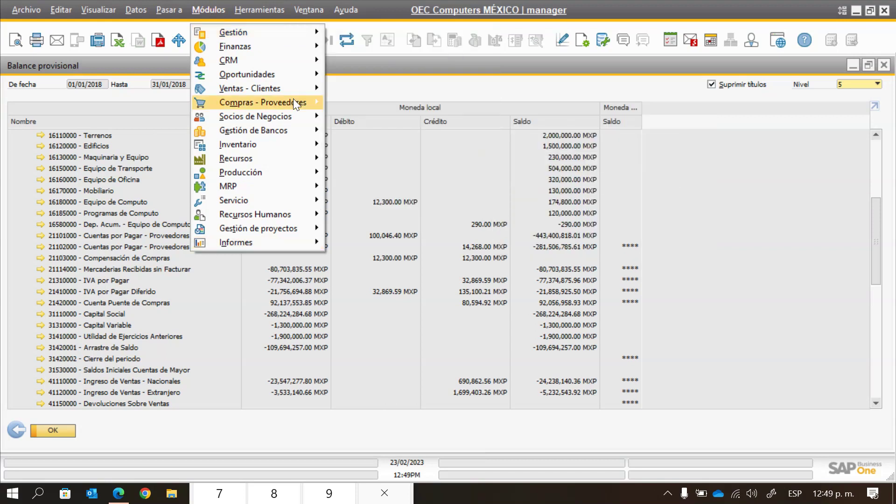
{"action": "mouse_move", "coordinate": [277, 49]}
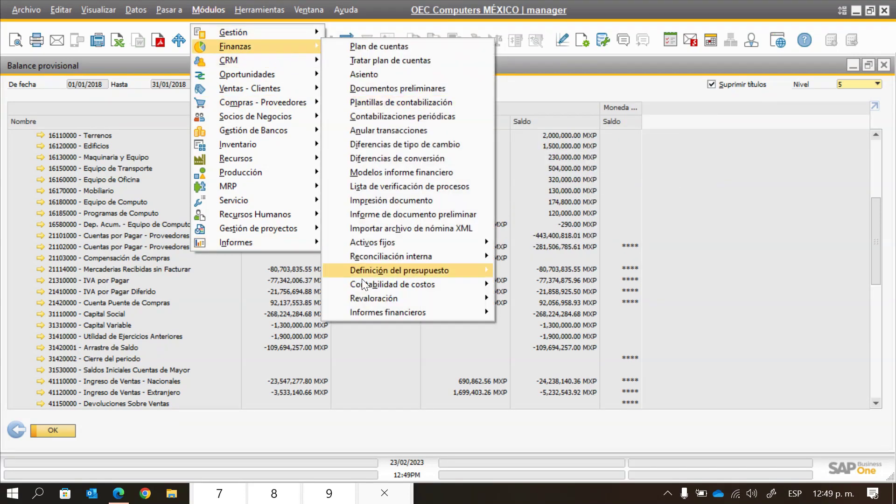
{"action": "mouse_move", "coordinate": [360, 310]}
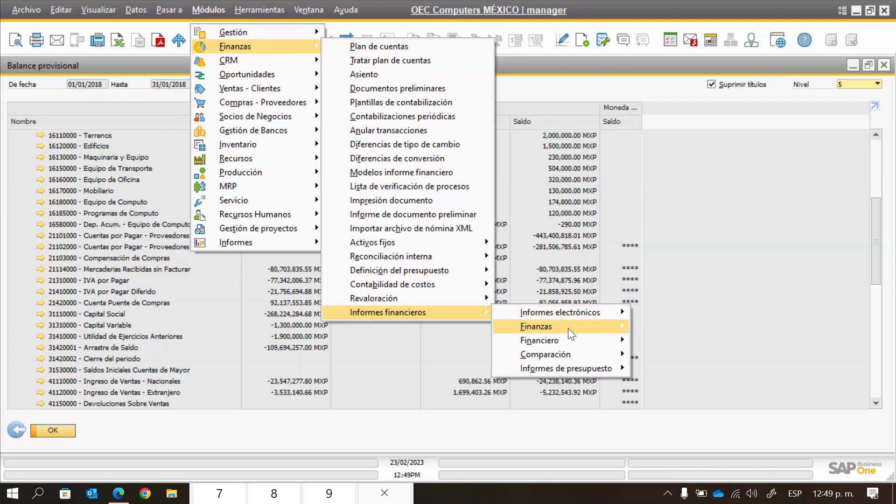
{"action": "mouse_move", "coordinate": [569, 329]}
{"action": "left_click", "coordinate": [663, 340]}
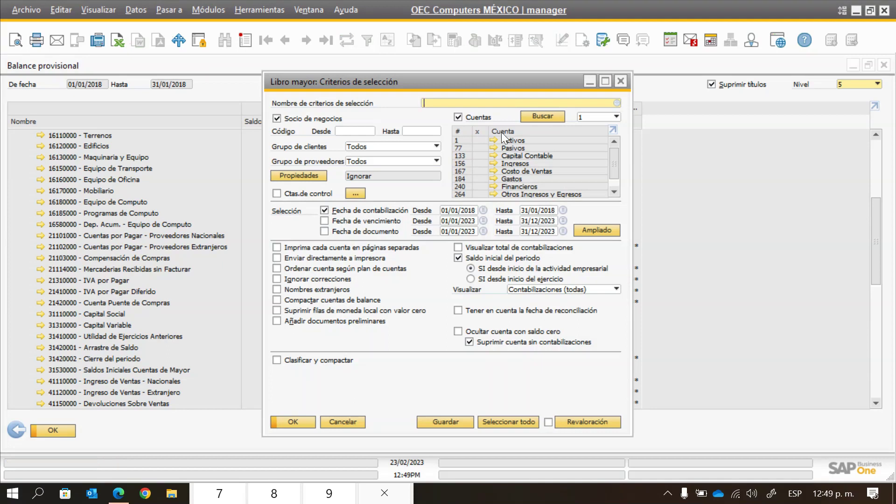
{"action": "left_click", "coordinate": [483, 131]}
{"action": "left_click", "coordinate": [293, 422]}
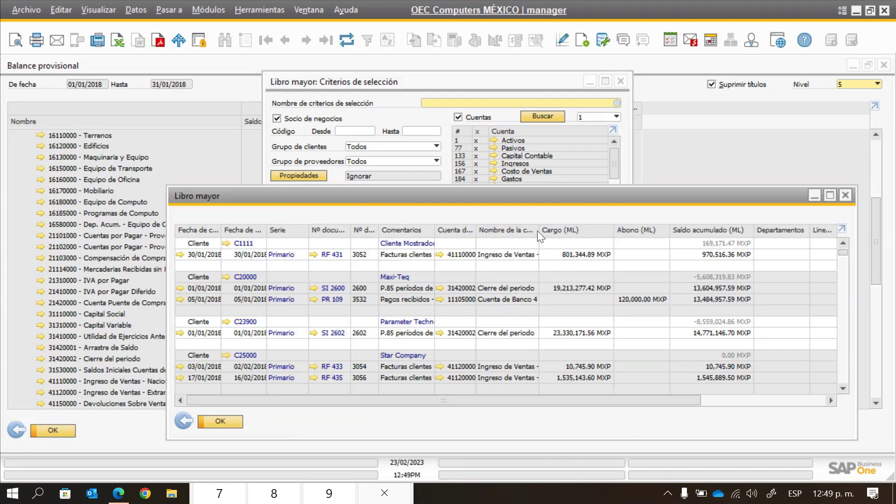
Examine the Libro mayor entries from the customers and suppliers down to the Caja asset account 11101000
{"action": "scroll", "coordinate": [810, 269], "scroll_direction": "down", "scroll_amount": 5}
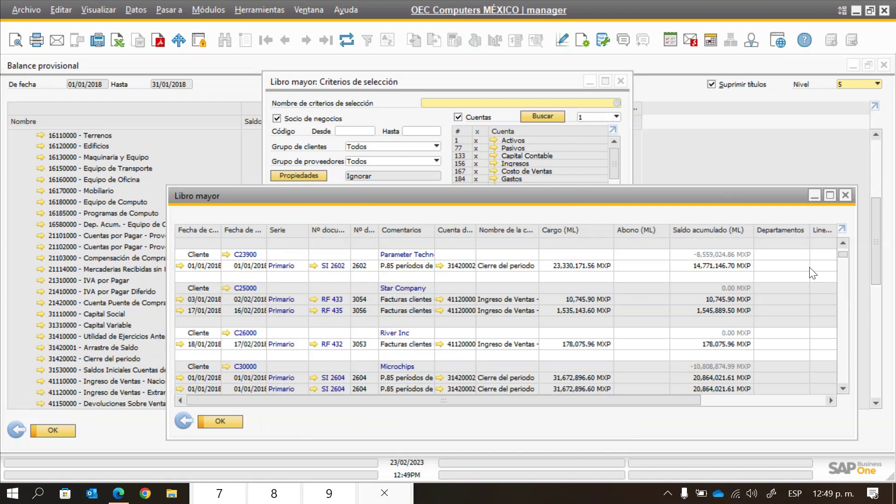
{"action": "scroll", "coordinate": [809, 267], "scroll_direction": "down", "scroll_amount": 5}
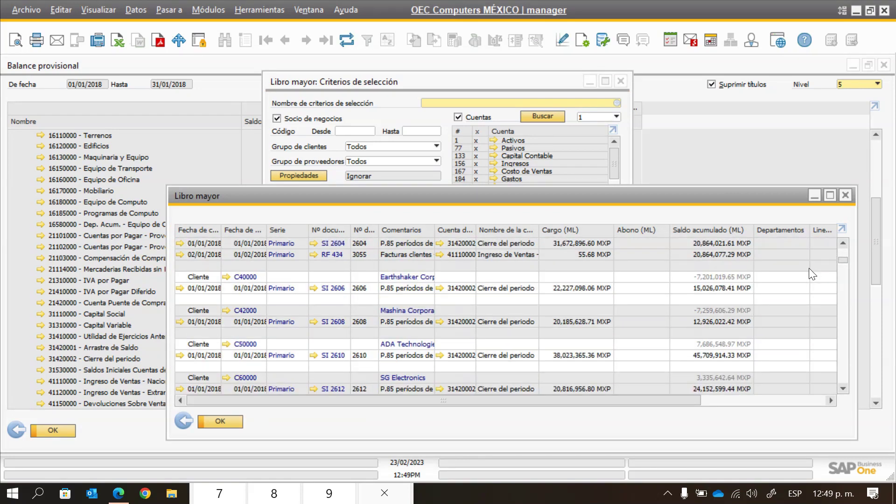
{"action": "scroll", "coordinate": [801, 281], "scroll_direction": "down", "scroll_amount": 6}
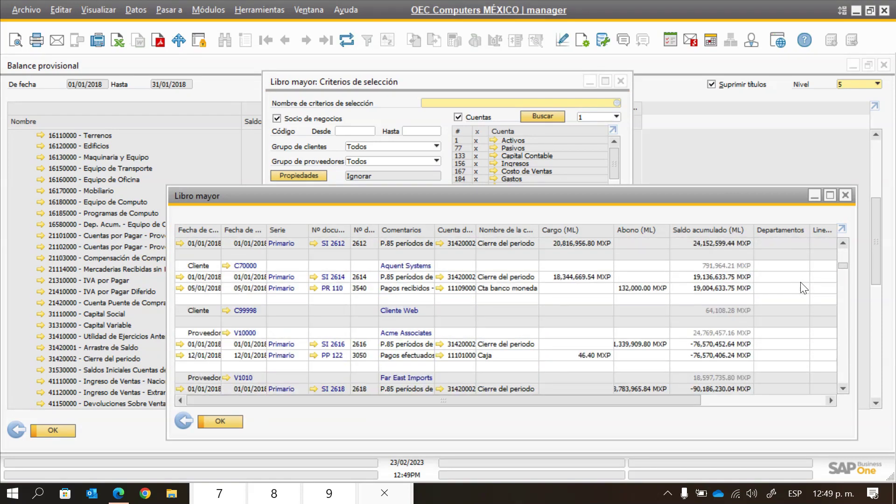
{"action": "scroll", "coordinate": [800, 281], "scroll_direction": "down", "scroll_amount": 6}
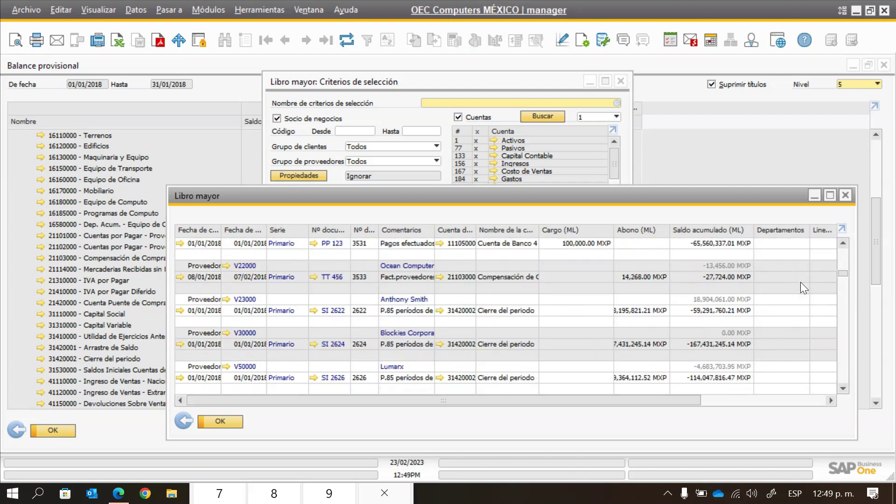
{"action": "scroll", "coordinate": [800, 282], "scroll_direction": "down", "scroll_amount": 6}
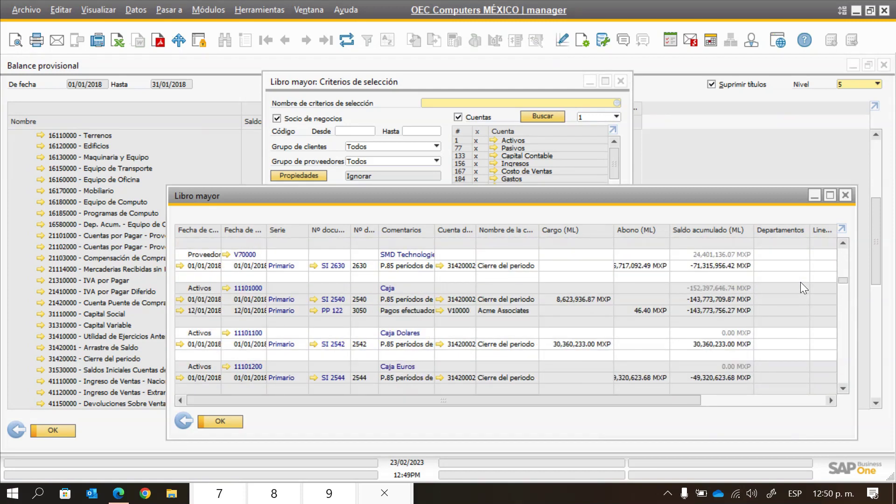
{"action": "scroll", "coordinate": [800, 282], "scroll_direction": "up", "scroll_amount": 1}
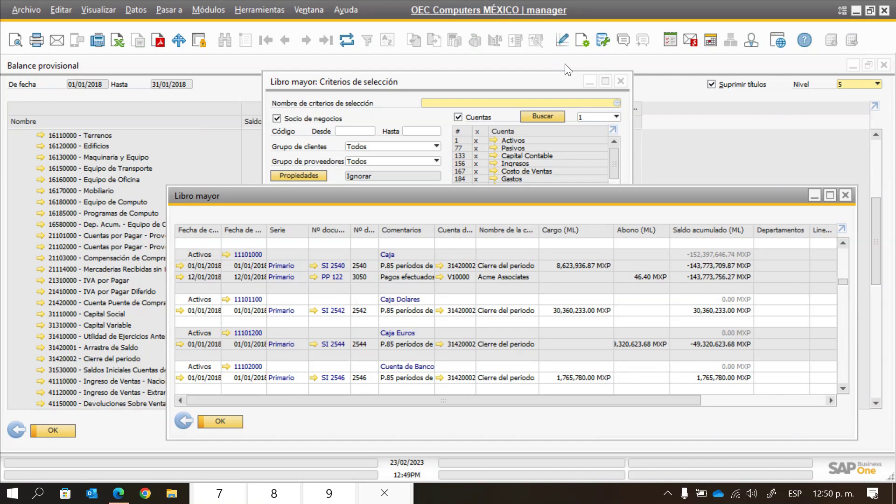
Minimize the Libro mayor selection criteria and bring the Balance provisional to the front at its first account, Caja
{"action": "left_click", "coordinate": [589, 82]}
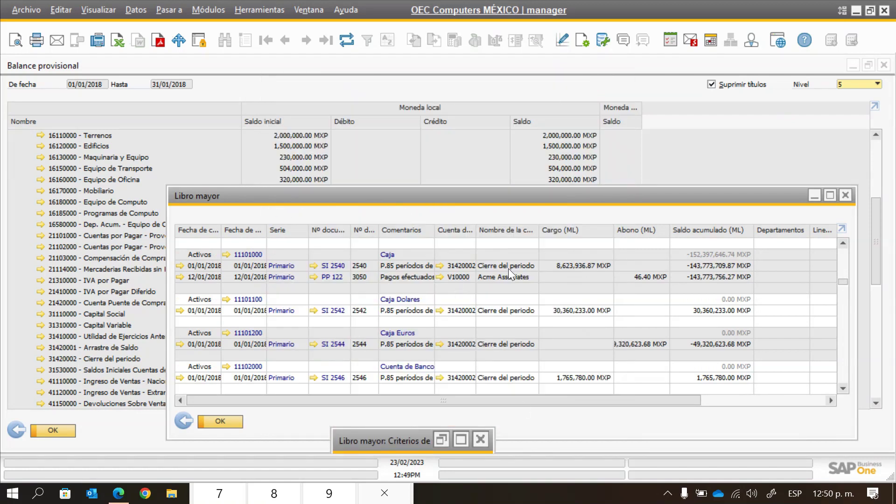
{"action": "left_click", "coordinate": [397, 144]}
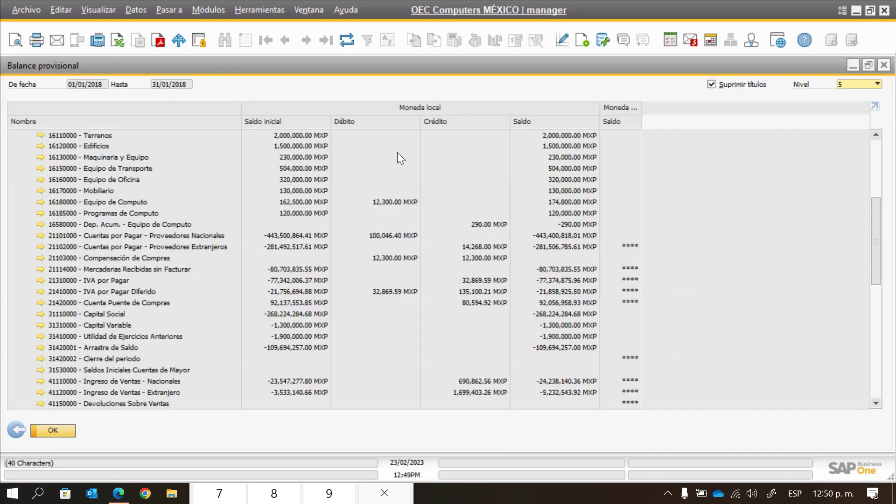
{"action": "scroll", "coordinate": [403, 154], "scroll_direction": "up", "scroll_amount": 5}
{"action": "scroll", "coordinate": [403, 154], "scroll_direction": "up", "scroll_amount": 1}
{"action": "scroll", "coordinate": [403, 154], "scroll_direction": "down", "scroll_amount": 1}
{"action": "scroll", "coordinate": [403, 154], "scroll_direction": "up", "scroll_amount": 1}
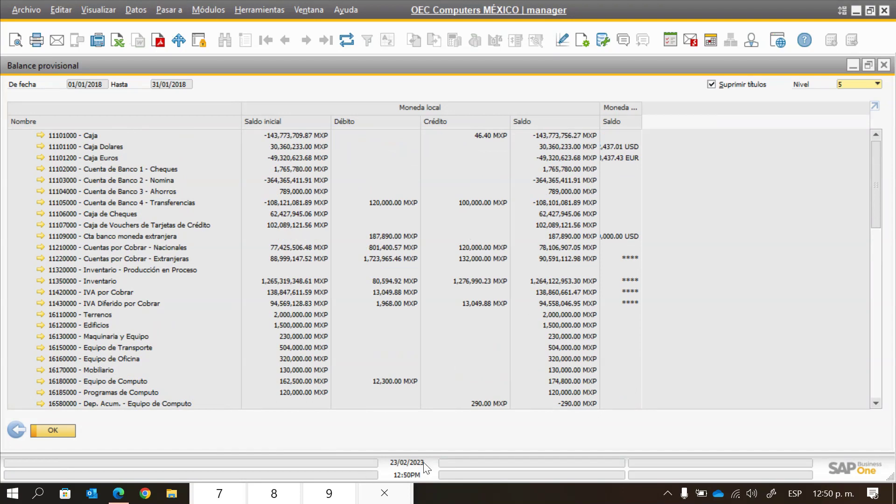
Bring the Libro mayor report back to the front and review the asset accounts from Caja to Cuentas por Cobrar
{"action": "left_click", "coordinate": [310, 10]}
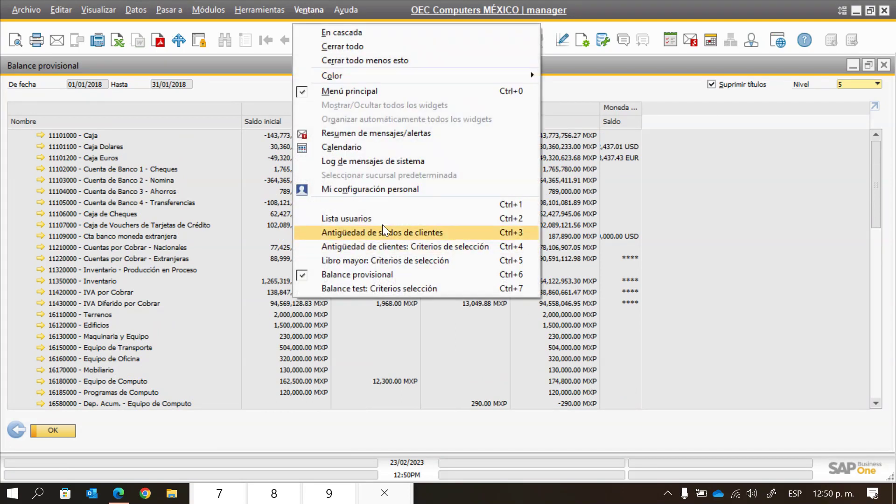
{"action": "left_click", "coordinate": [385, 261]}
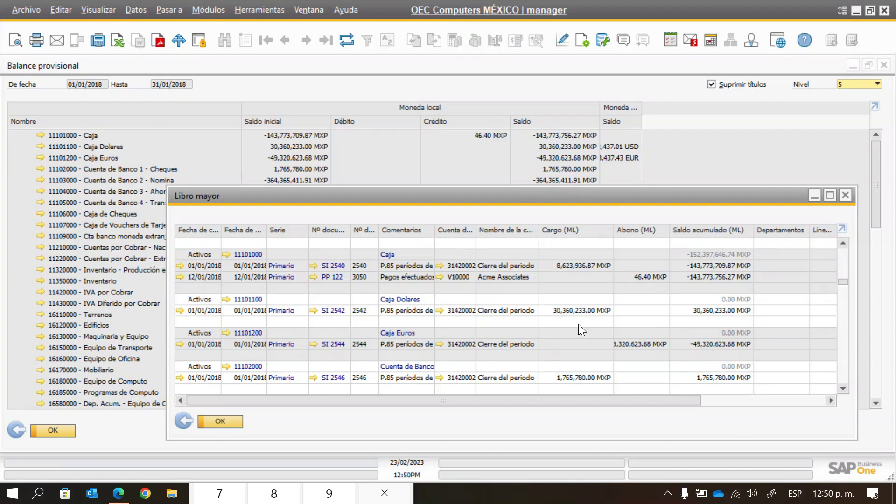
{"action": "scroll", "coordinate": [771, 385], "scroll_direction": "down", "scroll_amount": 3}
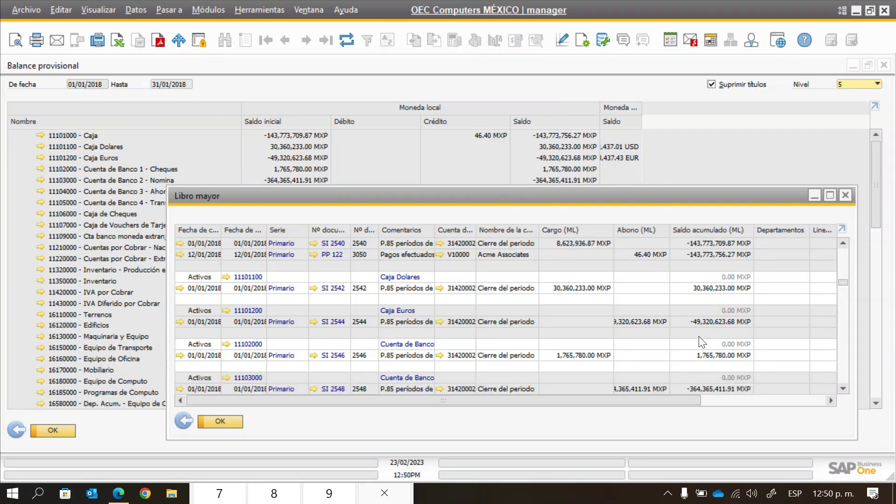
{"action": "scroll", "coordinate": [440, 328], "scroll_direction": "down", "scroll_amount": 4}
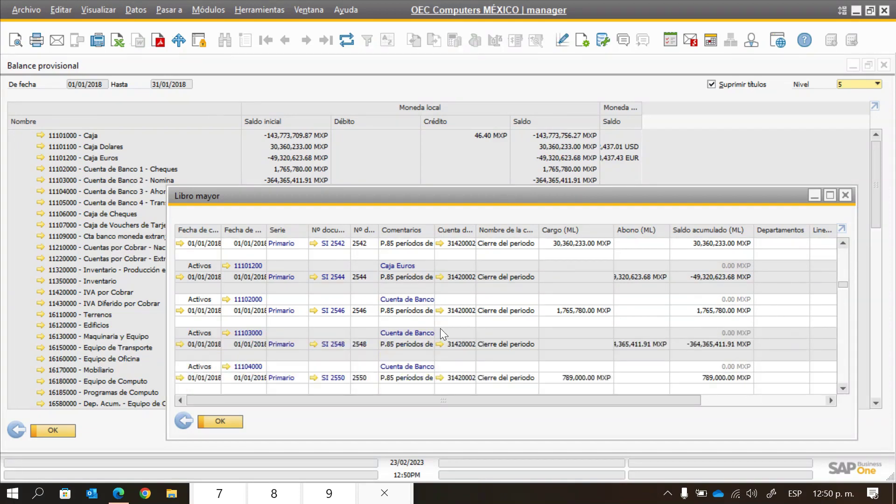
{"action": "scroll", "coordinate": [440, 328], "scroll_direction": "down", "scroll_amount": 11}
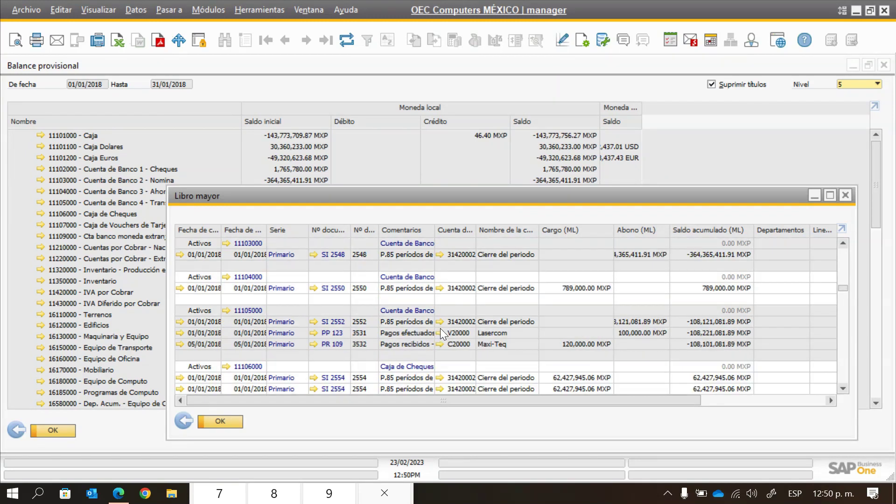
{"action": "scroll", "coordinate": [440, 328], "scroll_direction": "down", "scroll_amount": 4}
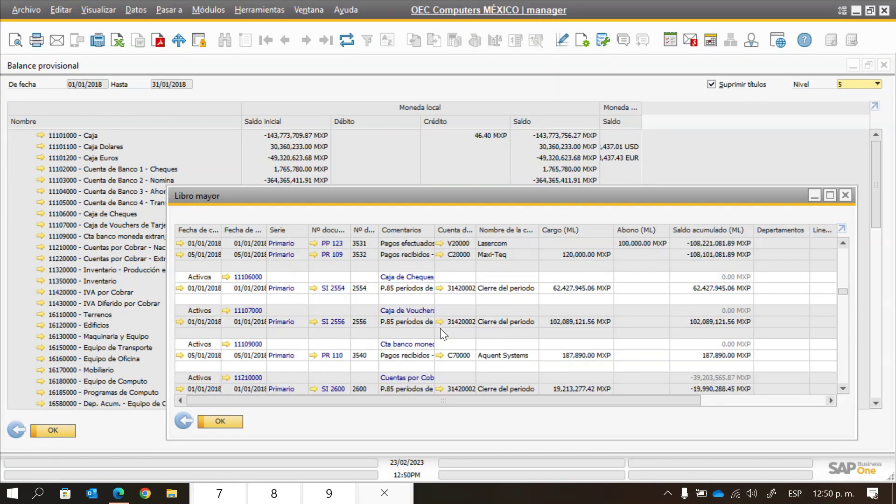
{"action": "scroll", "coordinate": [441, 328], "scroll_direction": "down", "scroll_amount": 1}
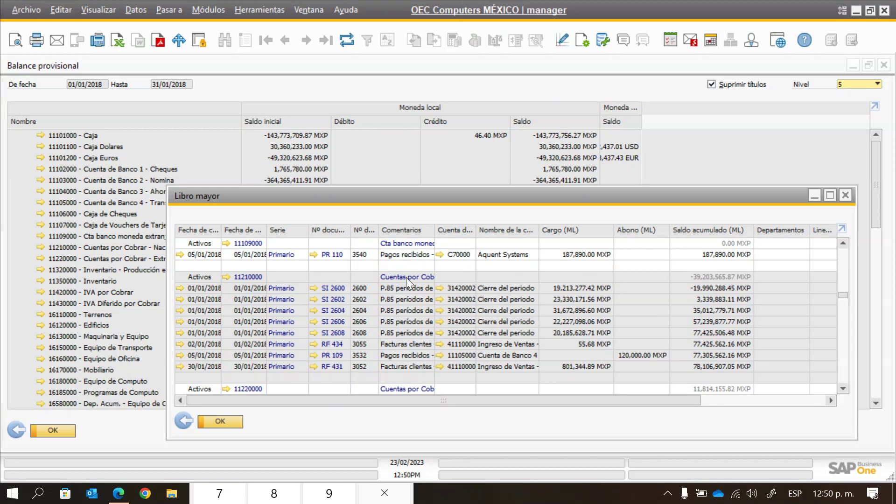
{"action": "scroll", "coordinate": [484, 308], "scroll_direction": "down", "scroll_amount": 4}
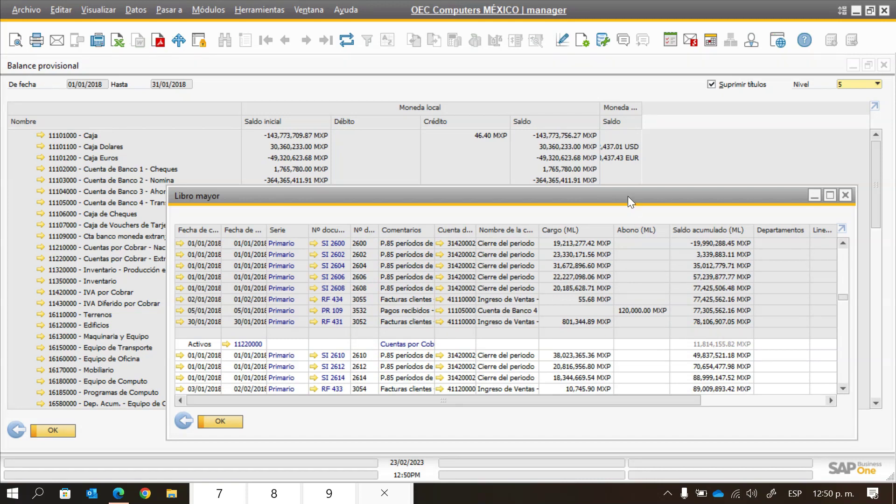
Move the Libro mayor below the Balance provisional's Cuentas por Cobrar rows and review the receivables and Inventario movements against it
{"action": "left_click_drag", "start_coordinate": [628, 196], "coordinate": [599, 273]}
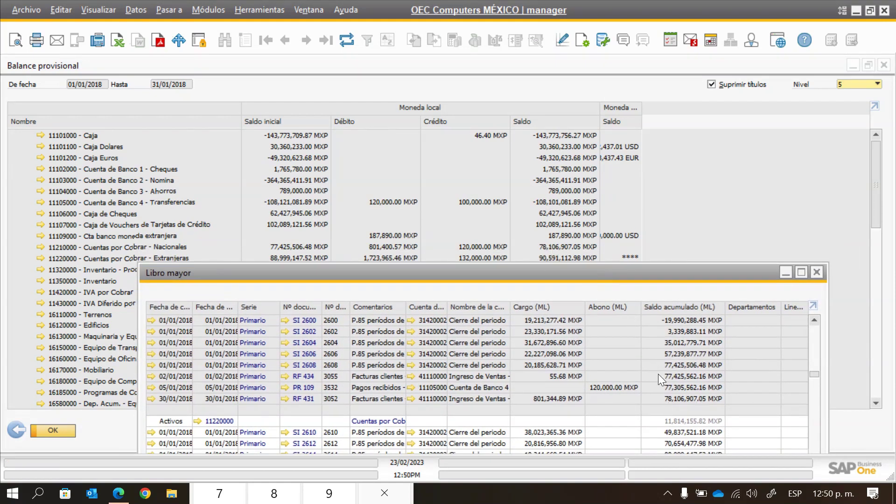
{"action": "scroll", "coordinate": [658, 374], "scroll_direction": "down", "scroll_amount": 5}
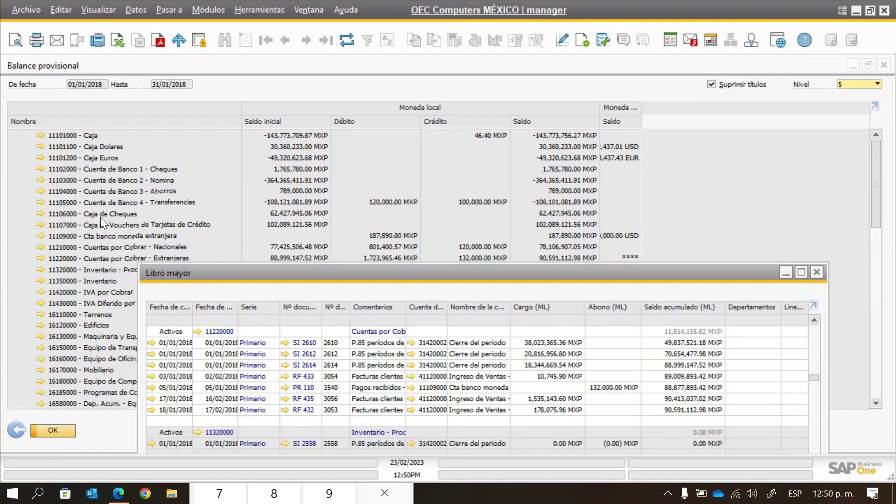
{"action": "scroll", "coordinate": [442, 395], "scroll_direction": "down", "scroll_amount": 2}
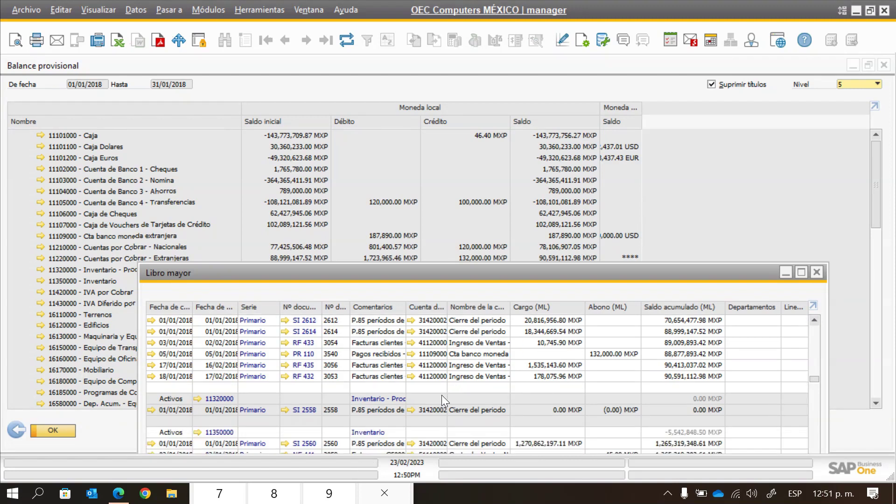
{"action": "scroll", "coordinate": [442, 395], "scroll_direction": "down", "scroll_amount": 3}
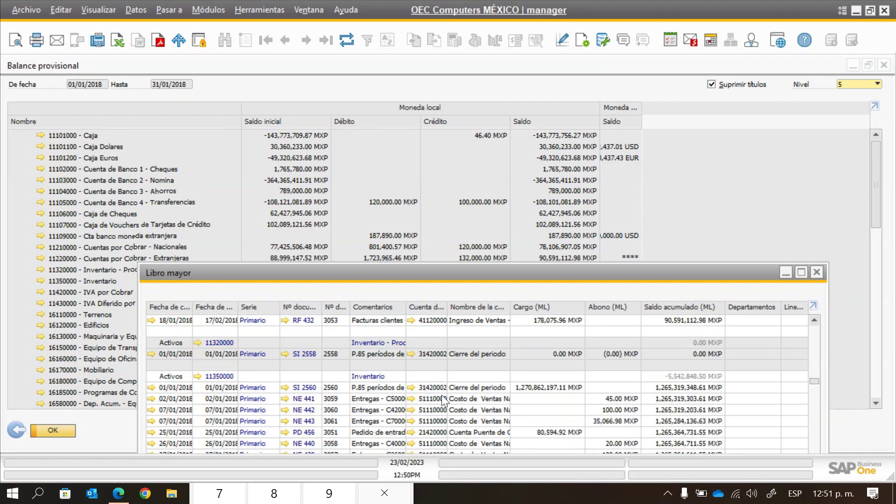
{"action": "scroll", "coordinate": [442, 395], "scroll_direction": "down", "scroll_amount": 2}
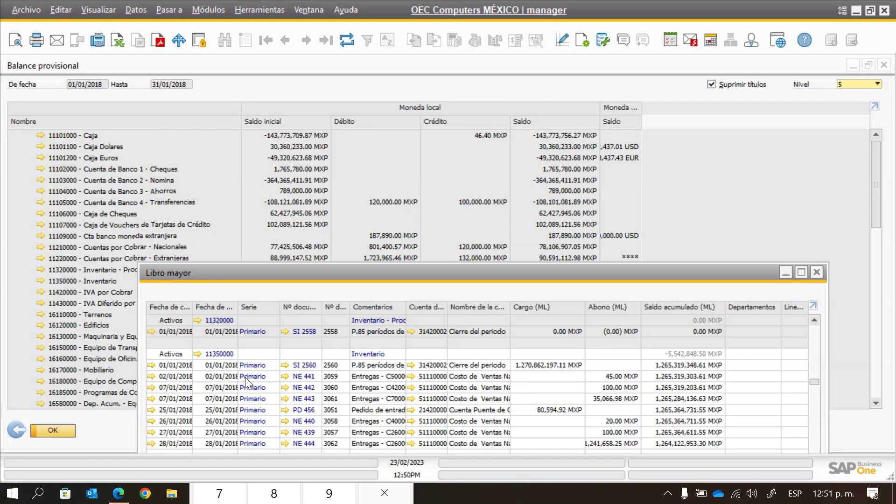
Review account 11350000 Inventario in the Libro mayor, widening the Abono (ML) column and placing the window below the Balance provisional's Inventario row
{"action": "scroll", "coordinate": [463, 353], "scroll_direction": "down", "scroll_amount": 1}
{"action": "scroll", "coordinate": [462, 353], "scroll_direction": "down", "scroll_amount": 1}
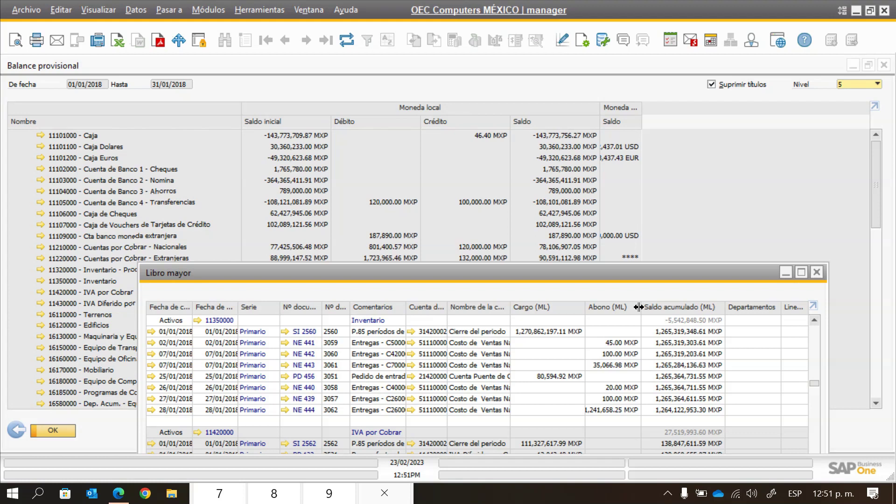
{"action": "left_click_drag", "start_coordinate": [642, 307], "coordinate": [648, 307]}
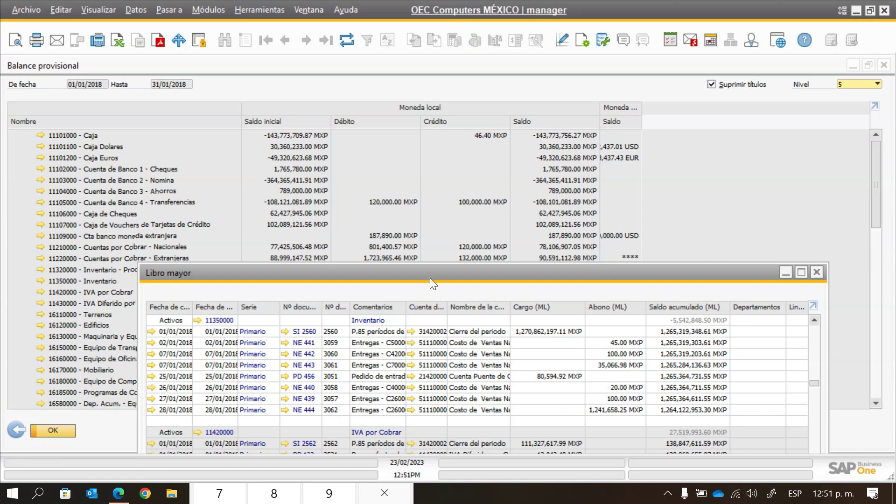
{"action": "left_click_drag", "start_coordinate": [347, 277], "coordinate": [338, 303]}
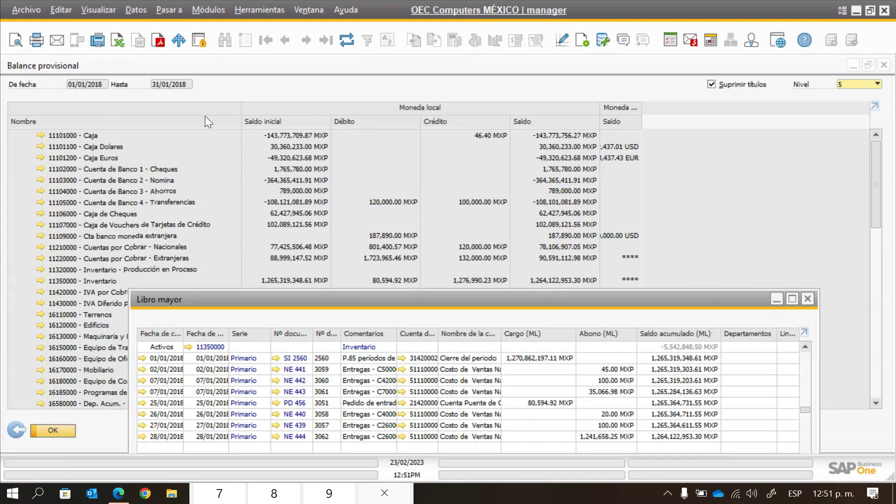
Run the Informe de auditoría de stocks from 01/01/2018 to 31/01/2018 for all warehouses, summarized by accounts
{"action": "left_click", "coordinate": [218, 11]}
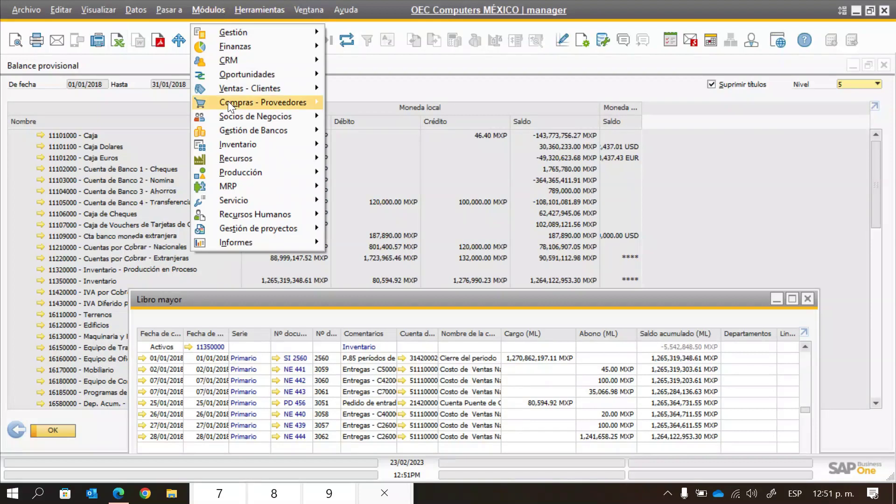
{"action": "mouse_move", "coordinate": [316, 143]}
{"action": "mouse_move", "coordinate": [386, 203]}
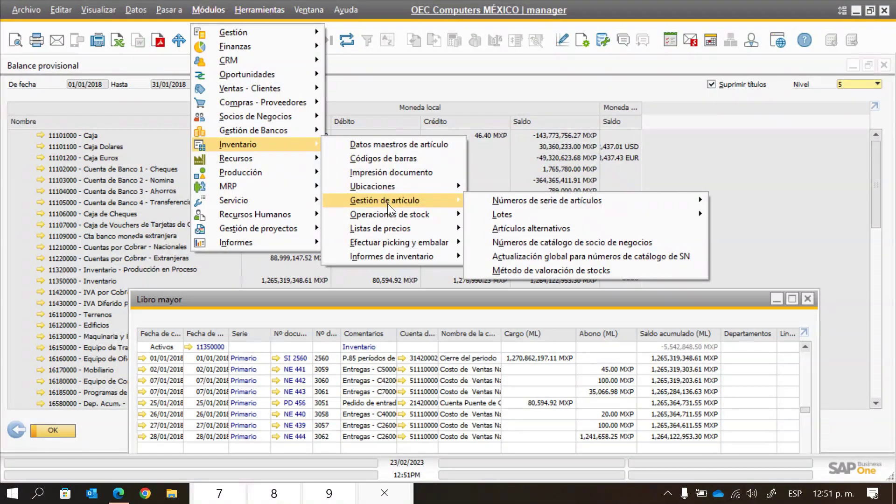
{"action": "mouse_move", "coordinate": [416, 257]}
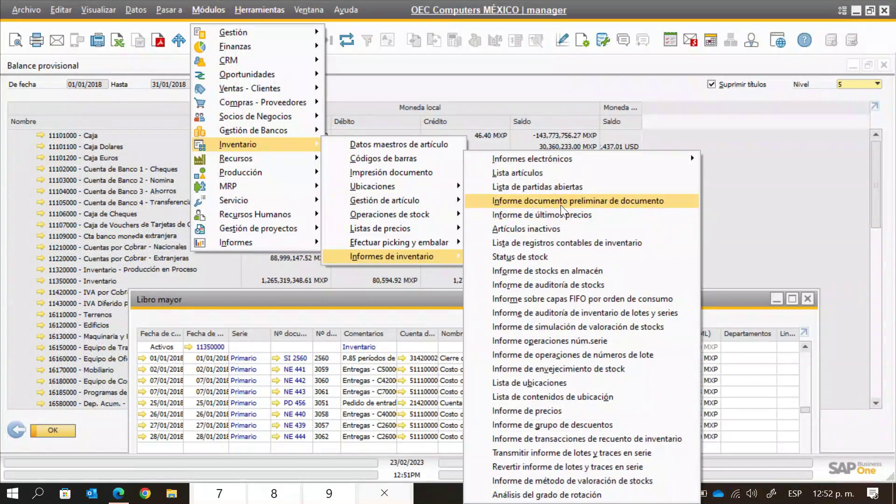
{"action": "left_click", "coordinate": [592, 279]}
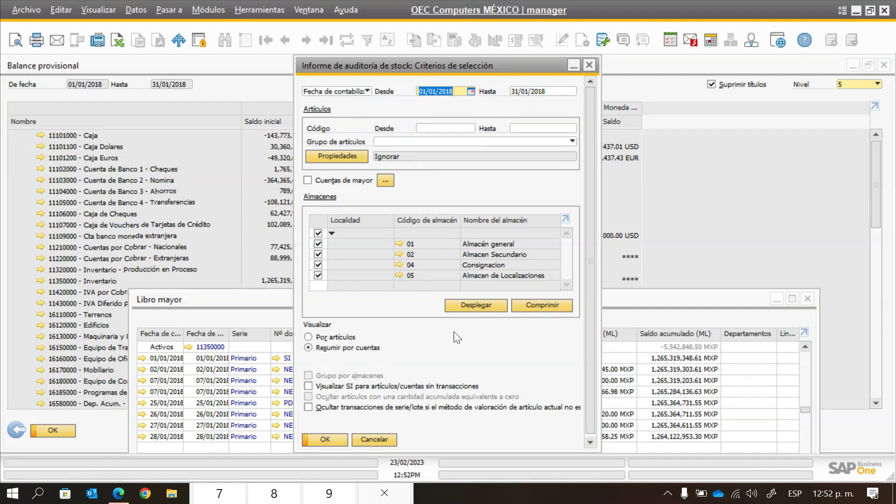
{"action": "left_click", "coordinate": [309, 347]}
{"action": "left_click", "coordinate": [324, 443]}
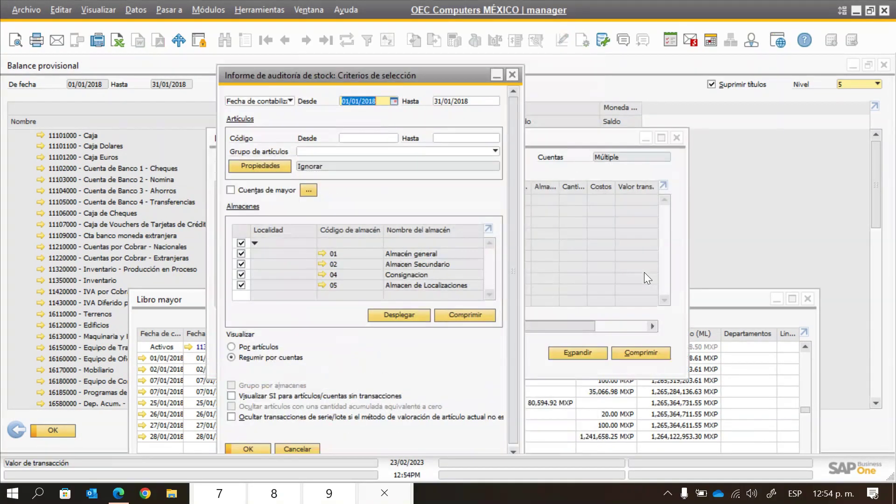
Bring the stock audit report forward, expand account 11350000, and examine its transactions and Valor acumulado column
{"action": "left_click", "coordinate": [549, 133]}
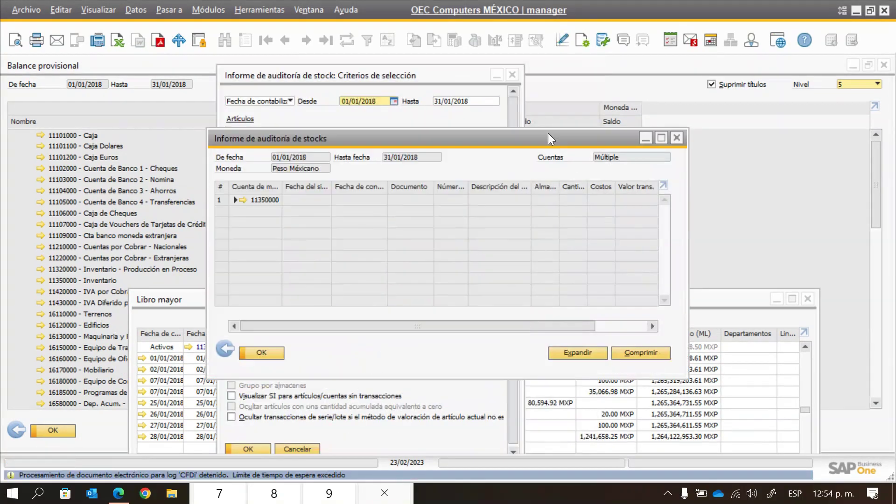
{"action": "left_click_drag", "start_coordinate": [357, 326], "coordinate": [483, 333]}
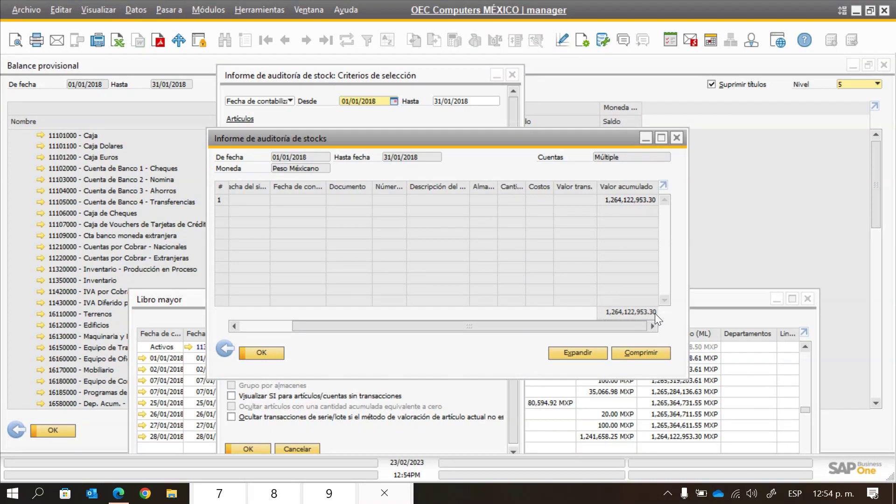
{"action": "left_click_drag", "start_coordinate": [467, 326], "coordinate": [313, 329]}
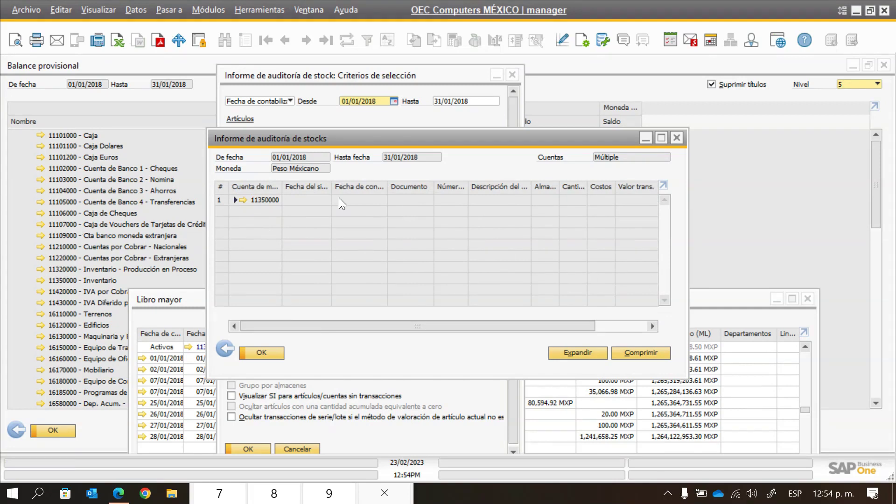
{"action": "left_click", "coordinate": [583, 354]}
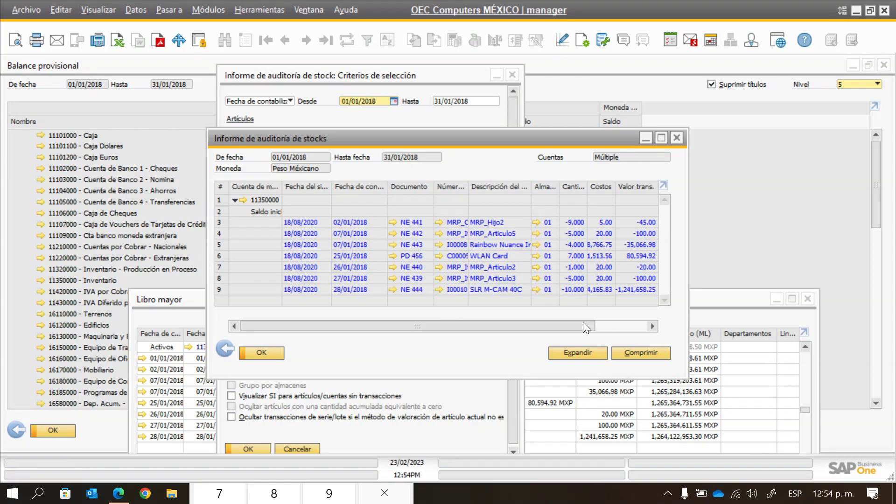
{"action": "left_click_drag", "start_coordinate": [580, 323], "coordinate": [660, 314]}
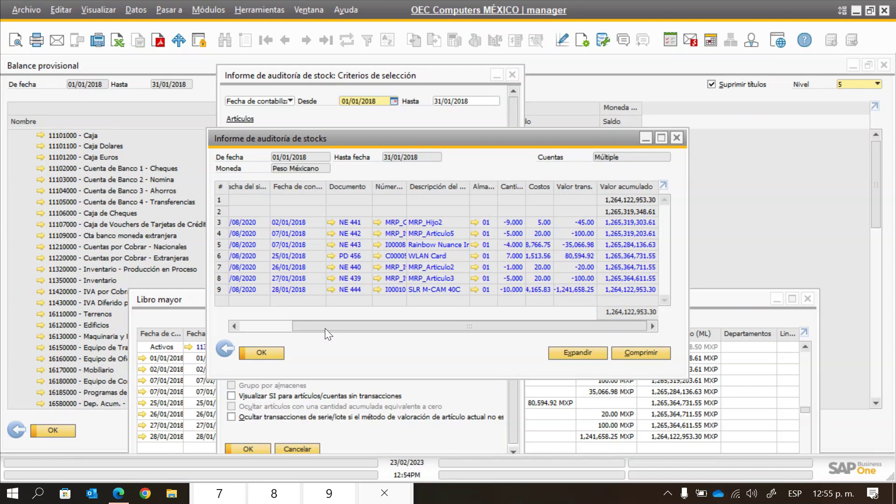
Close the stock audit report with its selection criteria and minimize the Libro mayor
{"action": "left_click", "coordinate": [226, 350]}
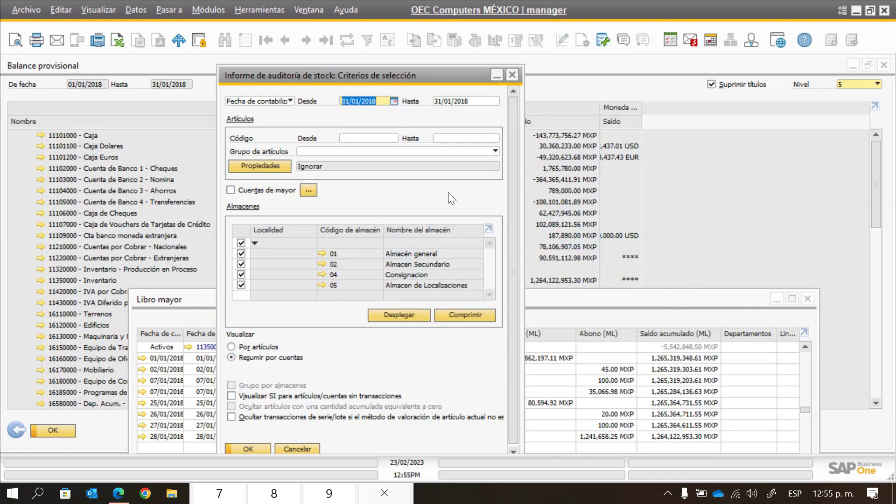
{"action": "left_click", "coordinate": [511, 75]}
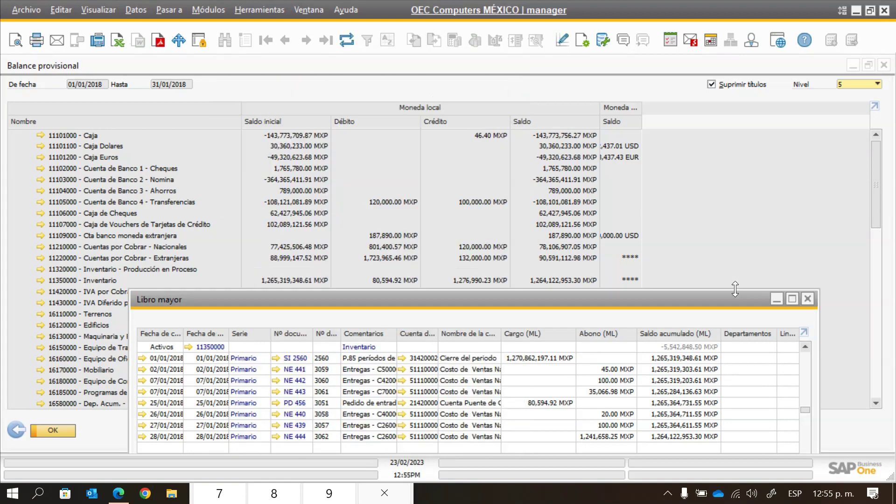
{"action": "left_click", "coordinate": [776, 299]}
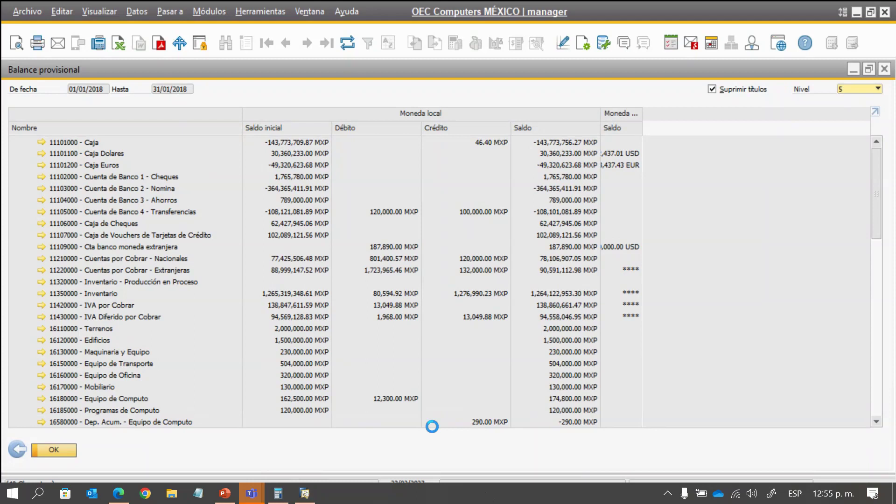
Switch to the WEBINAR 1.02.2023 presentation in PowerPoint and look through the slide thumbnails following the Agenda, down to the fixed assets slide
{"action": "mouse_move", "coordinate": [236, 495]}
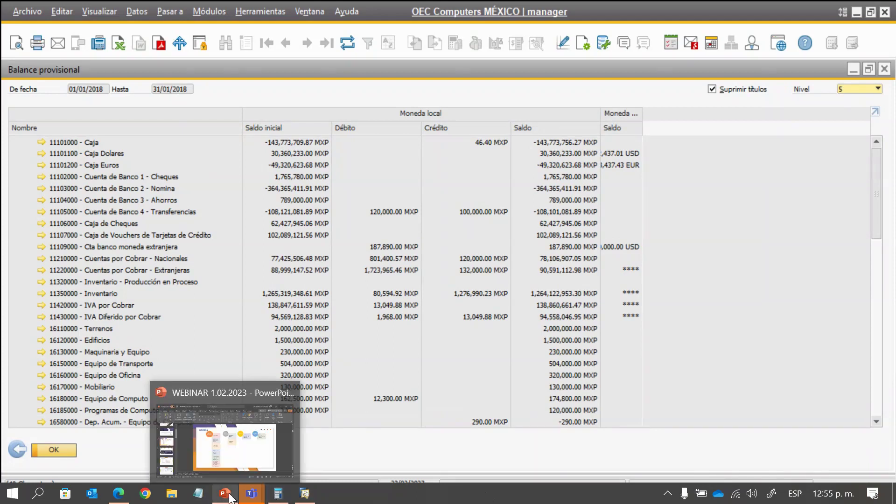
{"action": "left_click", "coordinate": [241, 448]}
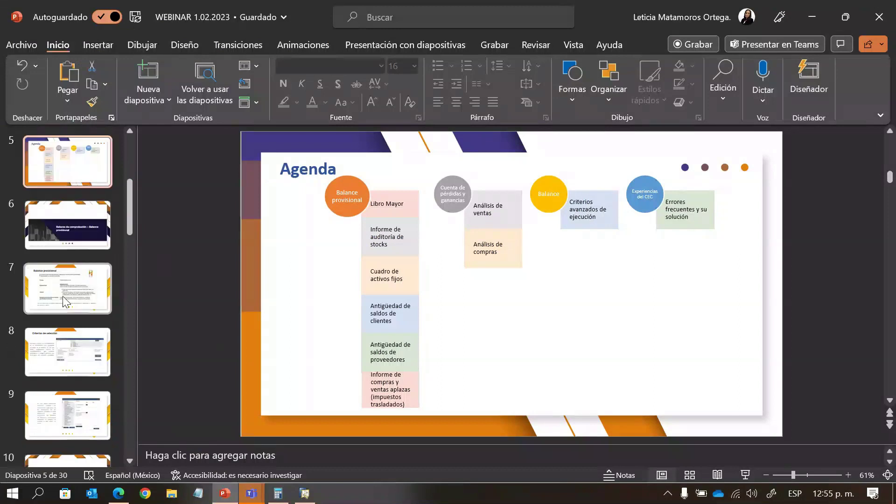
{"action": "scroll", "coordinate": [62, 297], "scroll_direction": "down", "scroll_amount": 5}
{"action": "scroll", "coordinate": [65, 311], "scroll_direction": "down", "scroll_amount": 7}
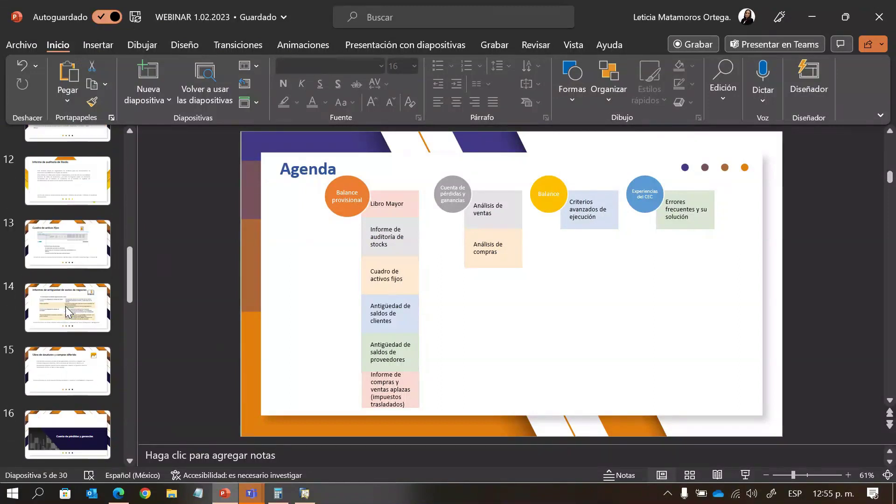
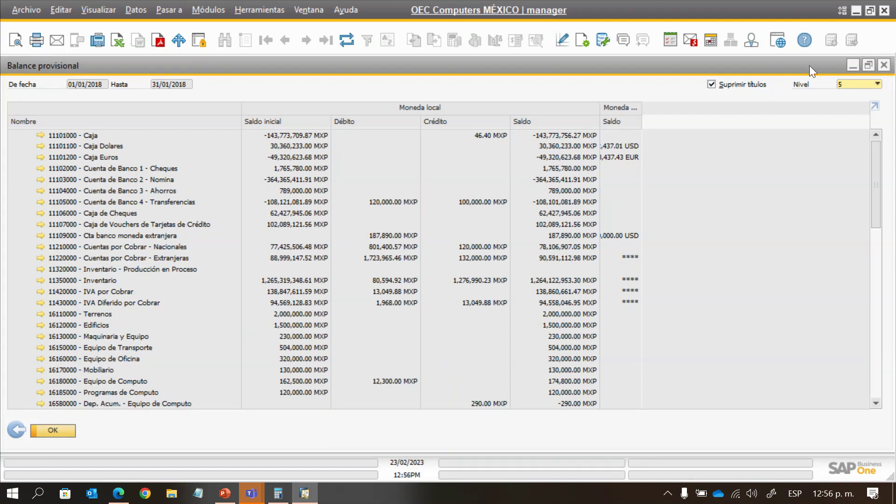
Minimize the Balance provisional and open the fixed assets fiscal year change, Modif.ejercicio, from the Finanzas module
{"action": "left_click", "coordinate": [853, 65]}
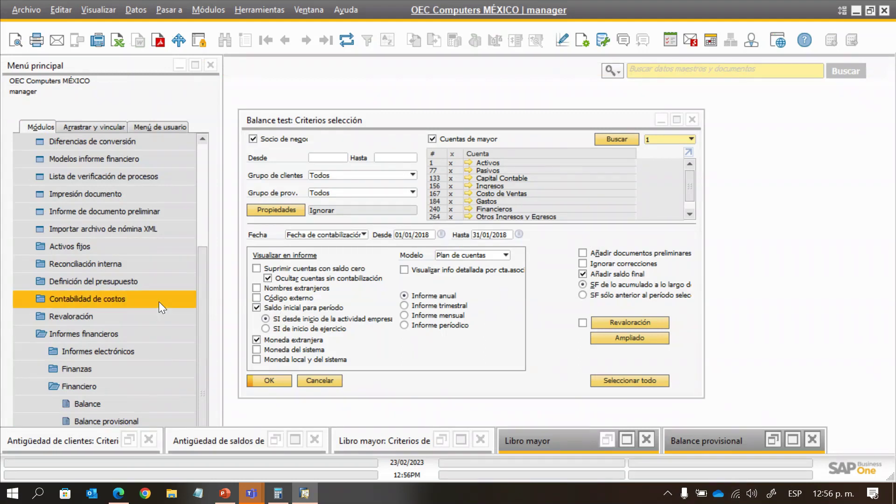
{"action": "scroll", "coordinate": [83, 343], "scroll_direction": "down", "scroll_amount": 3}
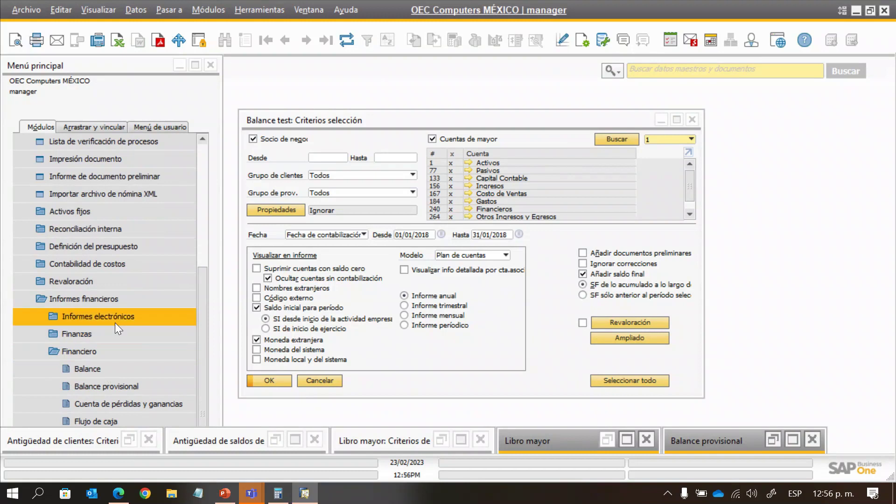
{"action": "left_click", "coordinate": [208, 9]}
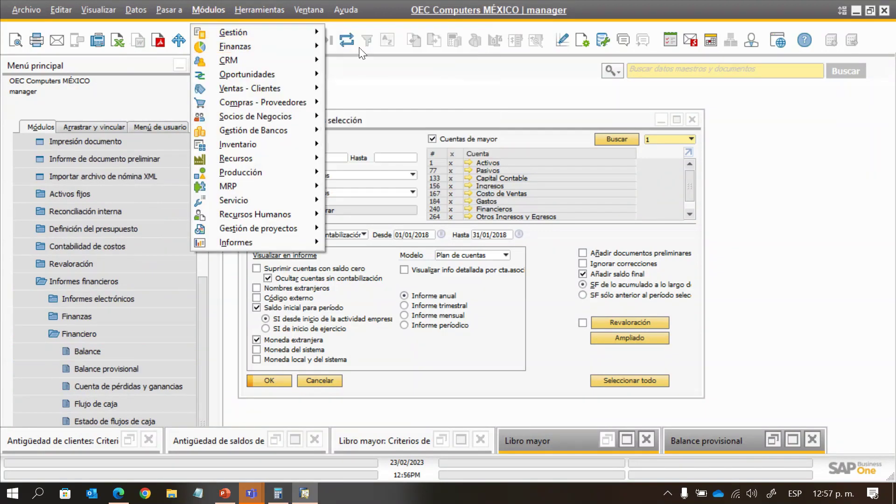
{"action": "left_click", "coordinate": [306, 12]}
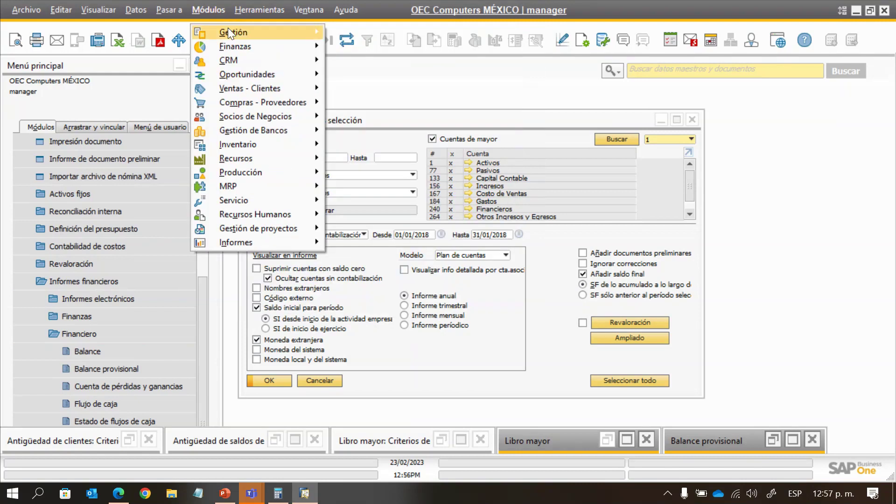
{"action": "mouse_move", "coordinate": [228, 27]}
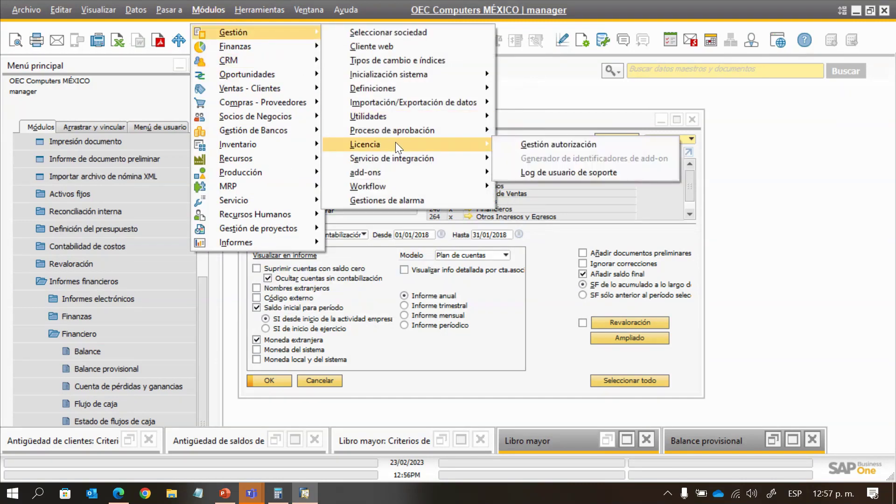
{"action": "mouse_move", "coordinate": [284, 47]}
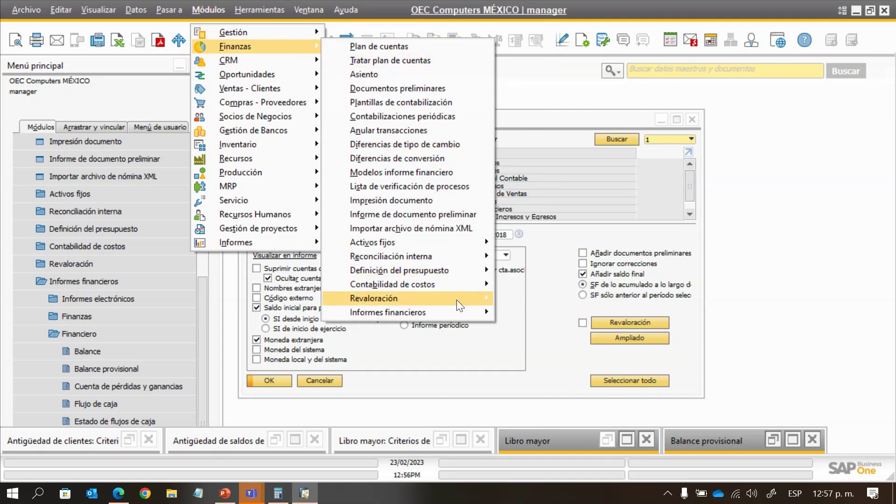
{"action": "mouse_move", "coordinate": [444, 248]}
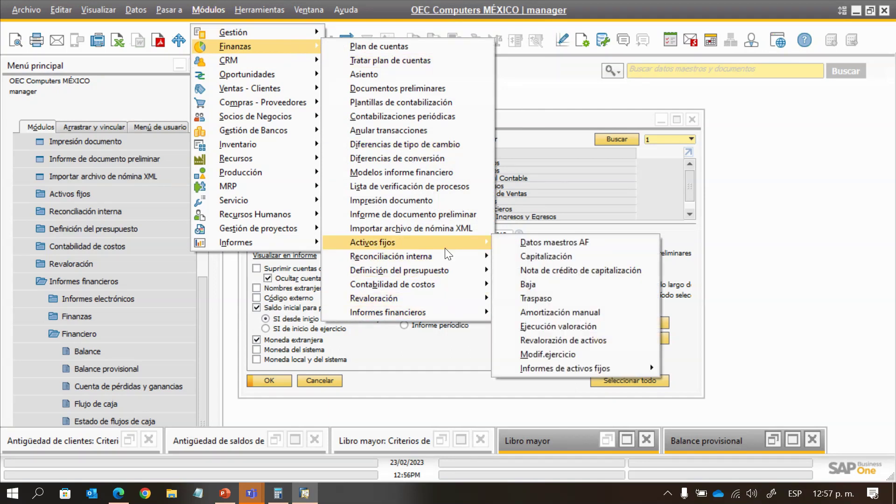
{"action": "left_click", "coordinate": [565, 354]}
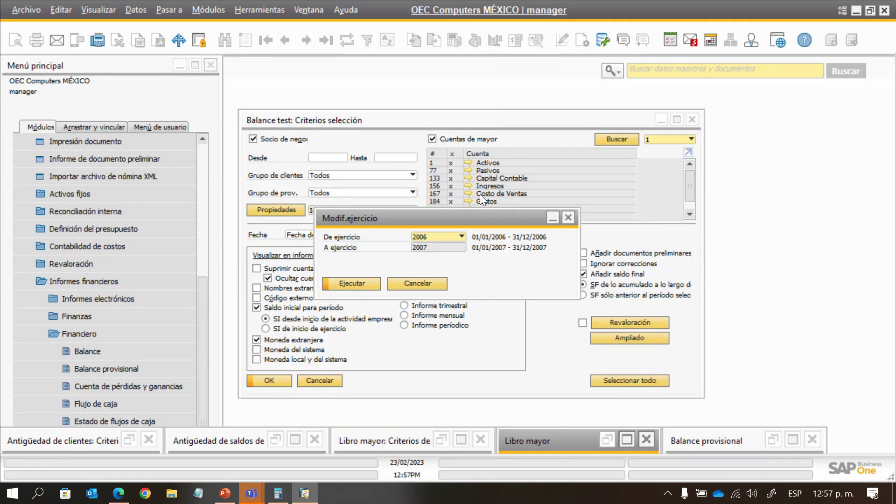
Execute the fixed assets fiscal year change from 2019 to 2020, confirm it, and close the dialog
{"action": "left_click", "coordinate": [462, 236]}
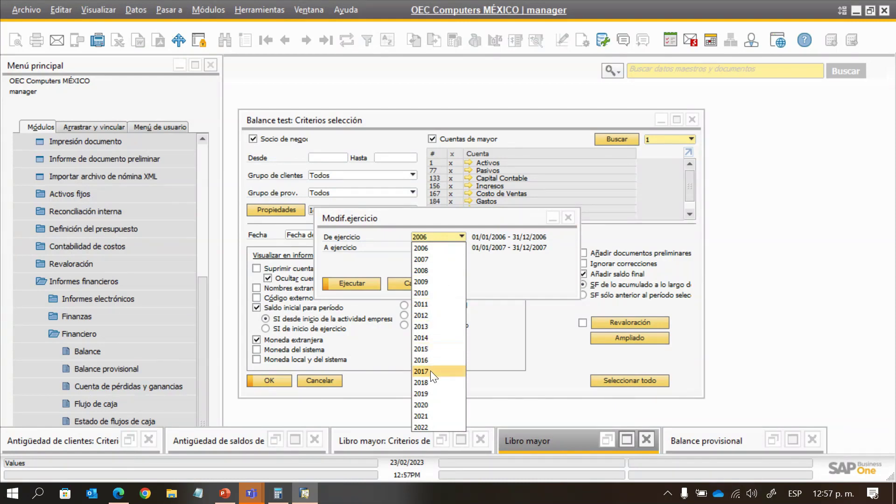
{"action": "left_click", "coordinate": [422, 395]}
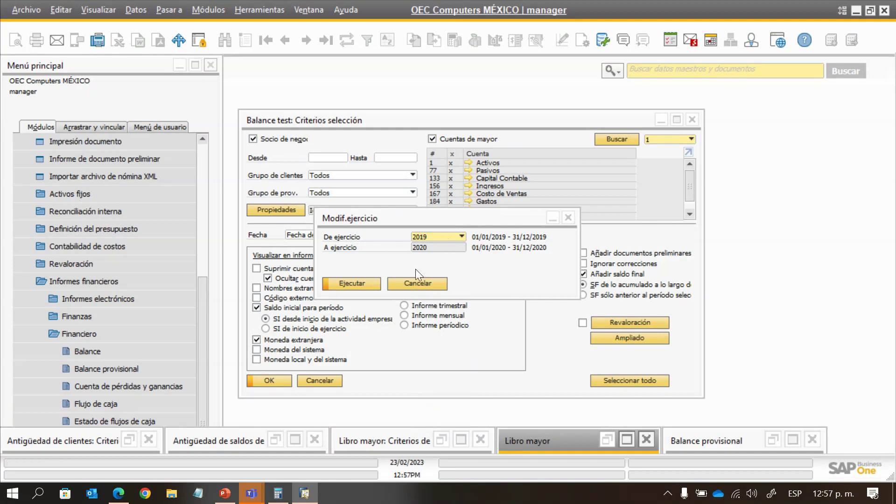
{"action": "left_click", "coordinate": [350, 284]}
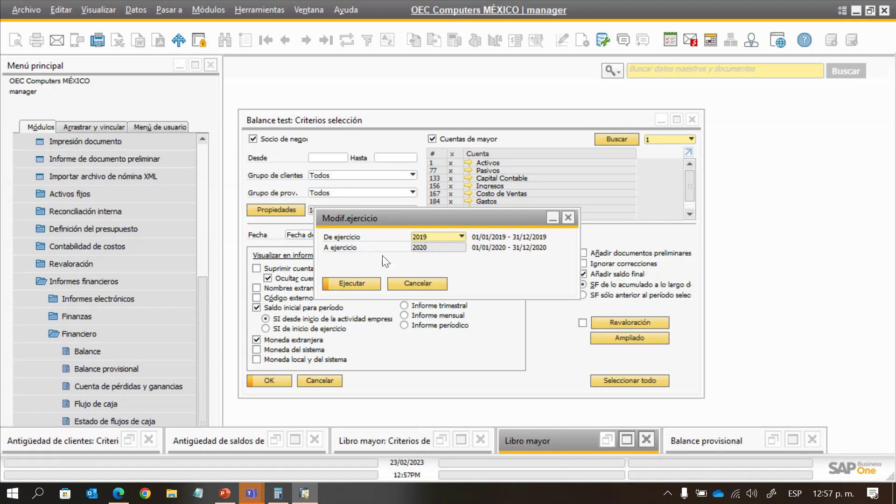
{"action": "left_click", "coordinate": [342, 282]}
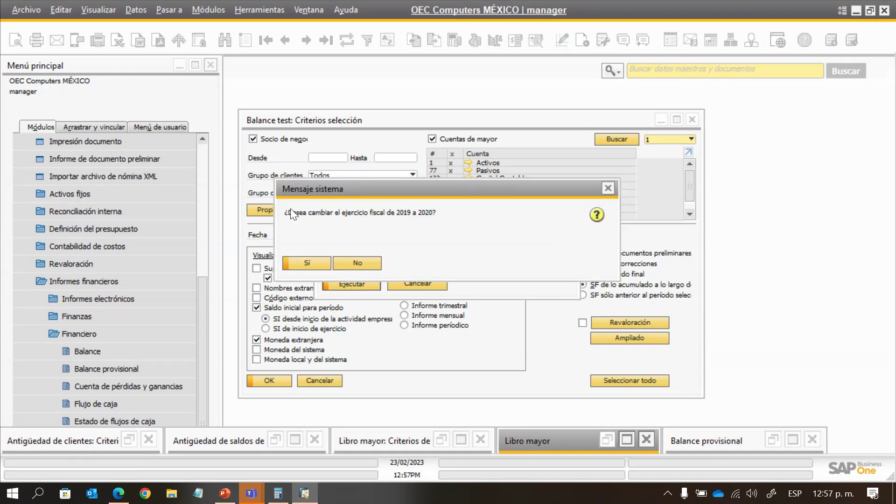
{"action": "left_click", "coordinate": [307, 263]}
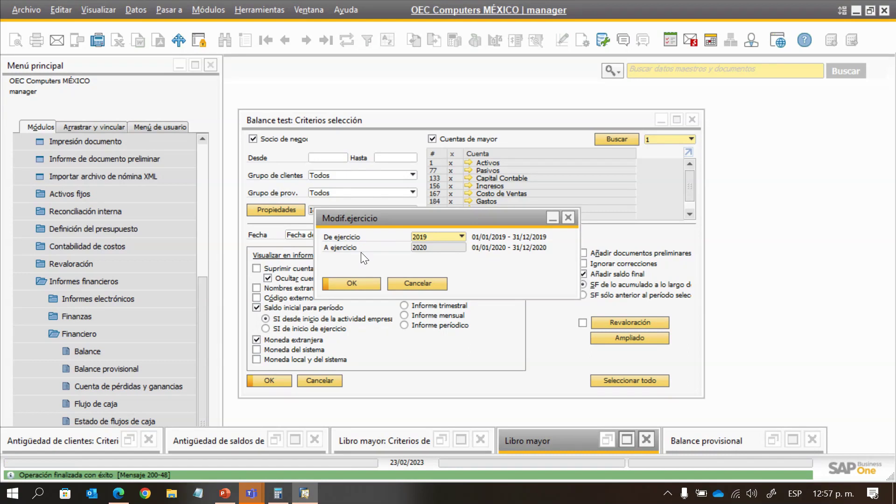
{"action": "left_click", "coordinate": [416, 283]}
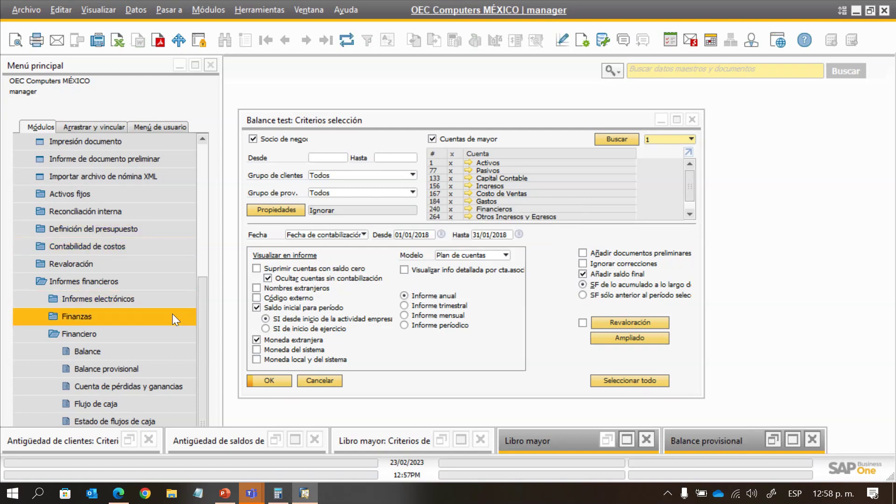
Open the fixed asset master data for computer EQ-CO003 and view its valuation data for the GRAL area
{"action": "left_click_drag", "start_coordinate": [201, 298], "coordinate": [195, 264]}
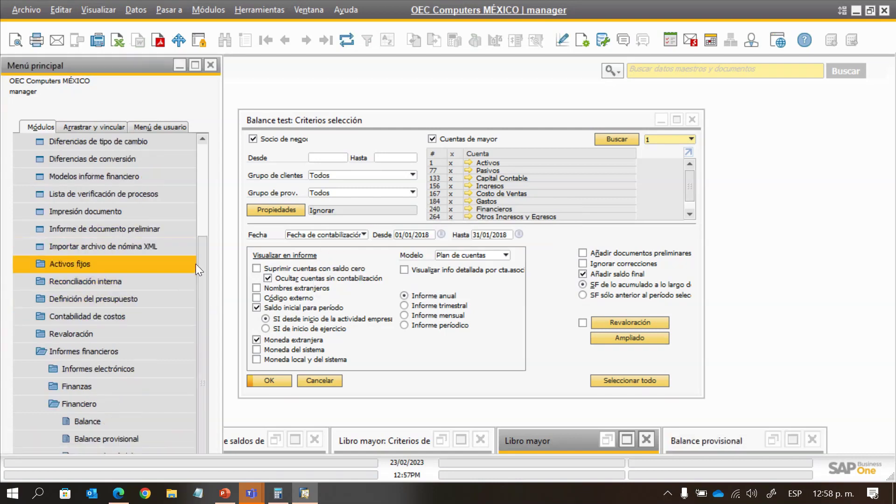
{"action": "left_click", "coordinate": [195, 265]}
{"action": "left_click", "coordinate": [117, 281]}
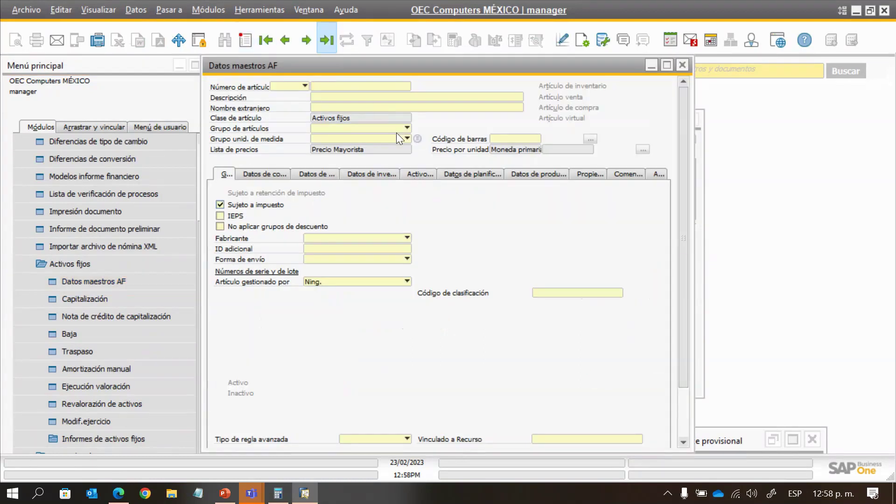
{"action": "left_click", "coordinate": [422, 175]}
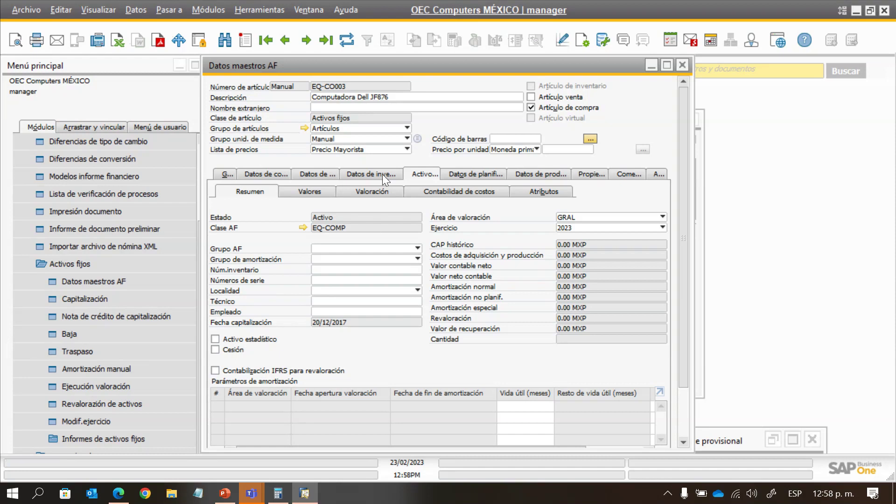
{"action": "left_click", "coordinate": [385, 189]}
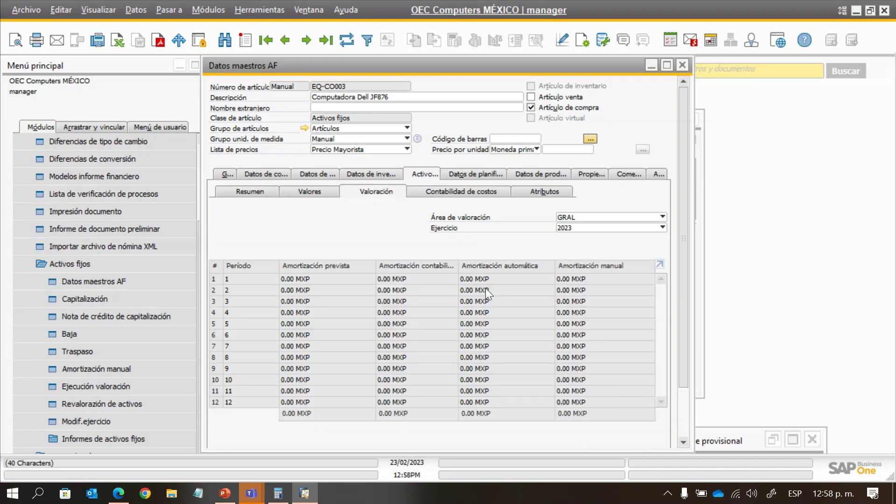
Set the fiscal year of asset EQ-CO003 to 2019 in its summary and review the planned depreciation by period
{"action": "left_click", "coordinate": [245, 193]}
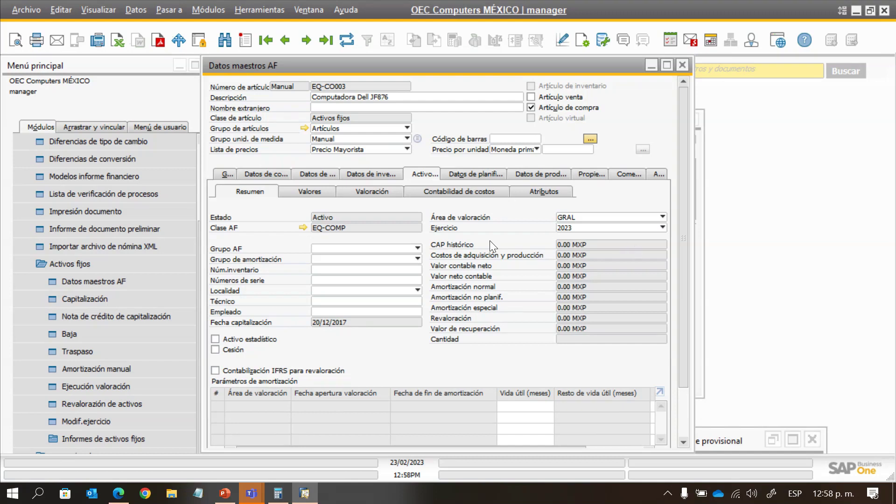
{"action": "left_click", "coordinate": [621, 226]}
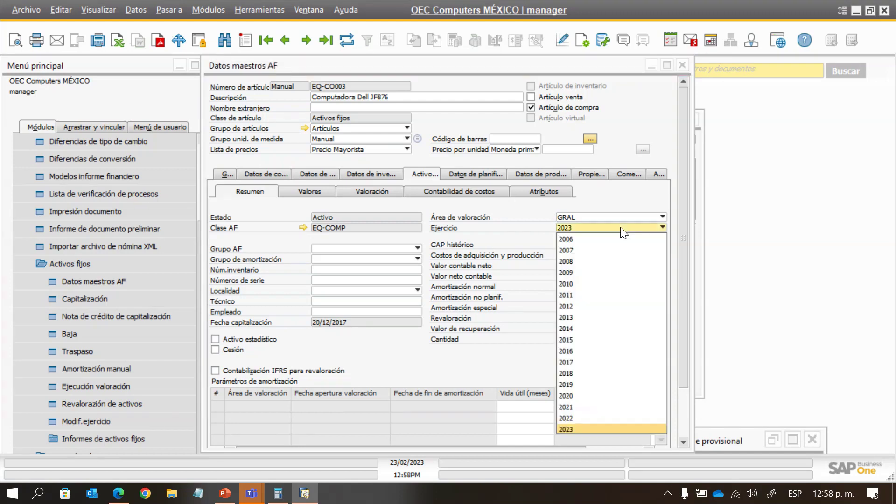
{"action": "left_click", "coordinate": [569, 374]}
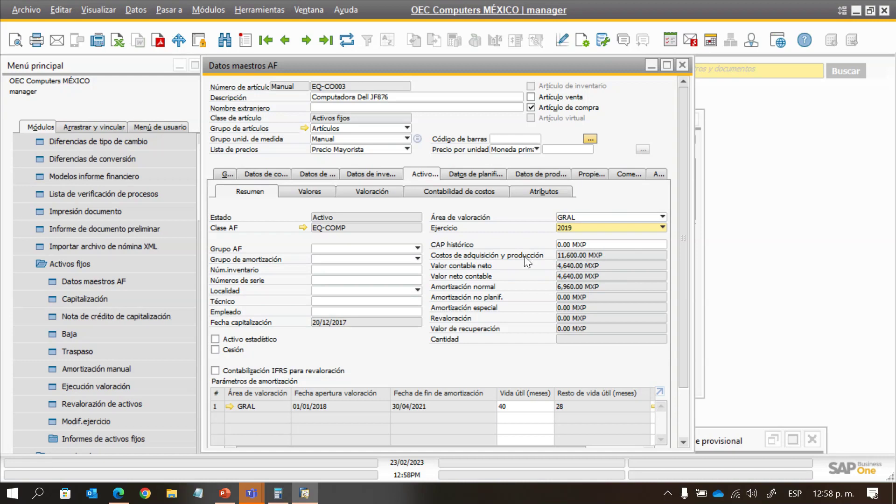
{"action": "left_click", "coordinate": [374, 191]}
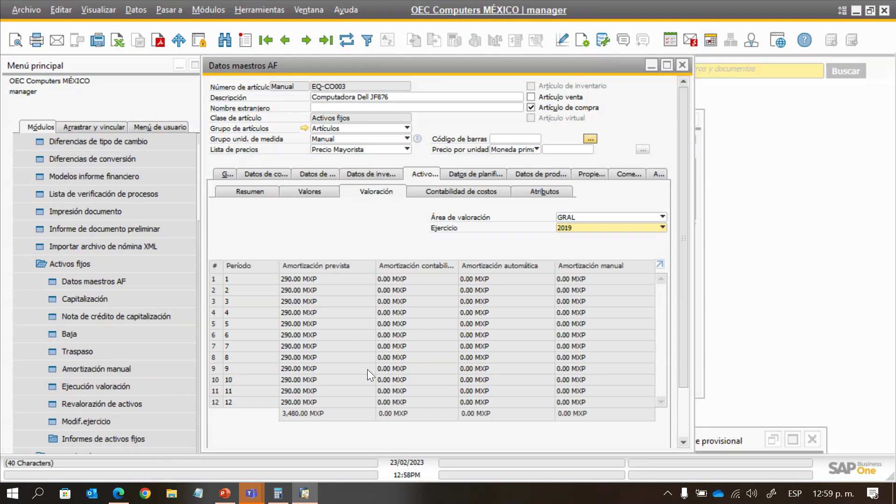
Check the problems and suggested solutions slide in PowerPoint, return to SAP Business One and minimize Datos maestros AF
{"action": "left_click", "coordinate": [224, 494]}
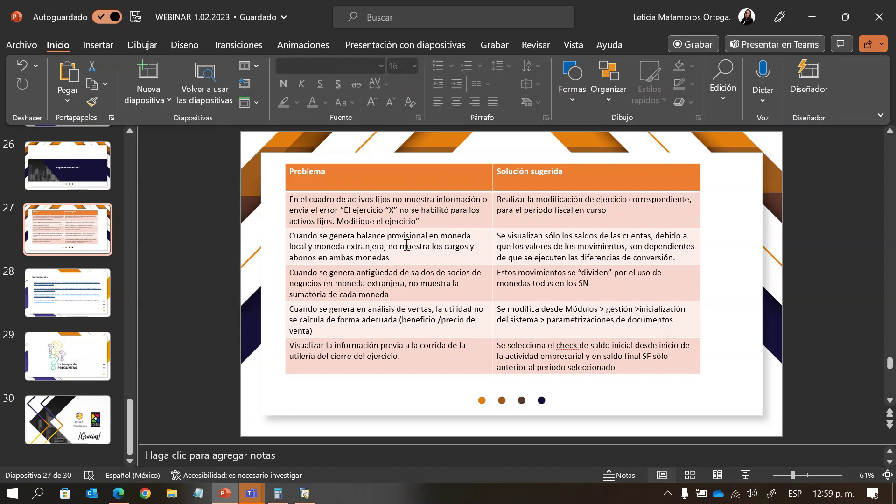
{"action": "left_click", "coordinate": [304, 493]}
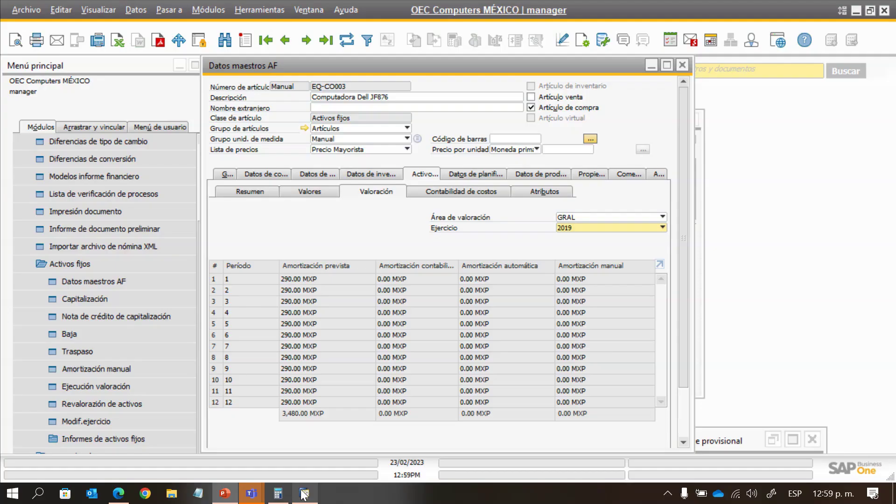
{"action": "left_click", "coordinate": [653, 68]}
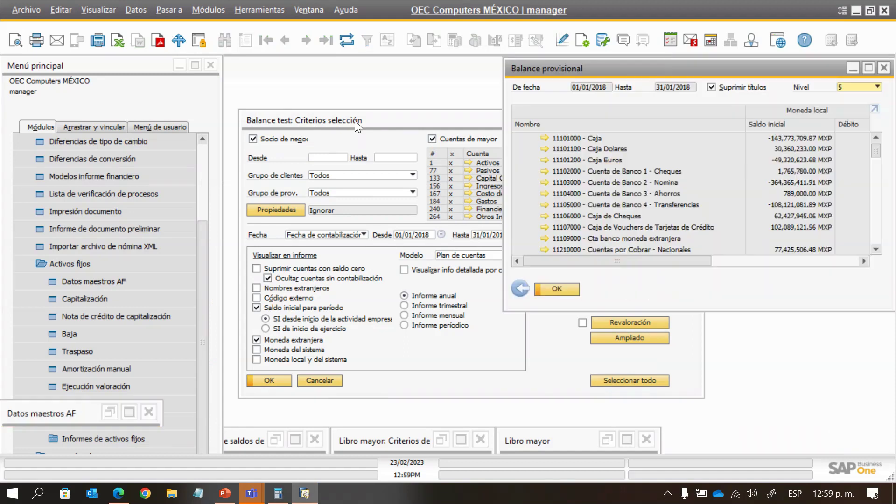
Close Datos maestros AF and regenerate the Balance provisional in local and system currency, maximized with titles suppressed
{"action": "left_click", "coordinate": [519, 289]}
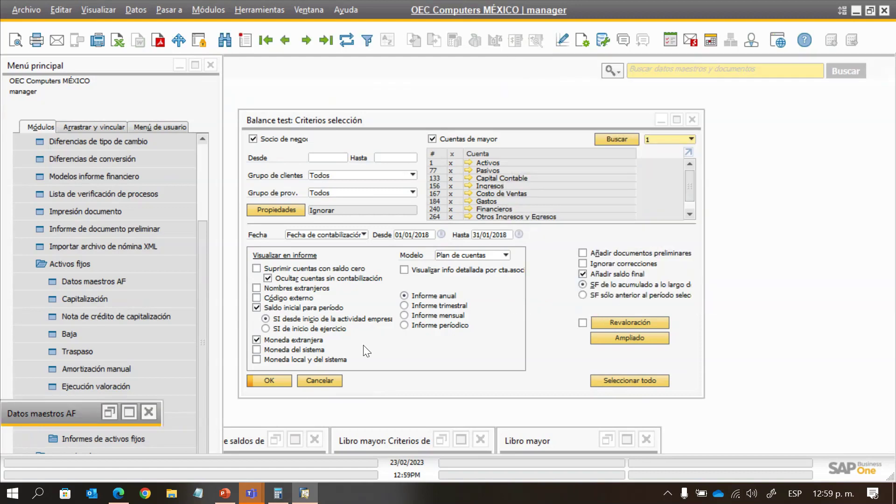
{"action": "left_click", "coordinate": [149, 413]}
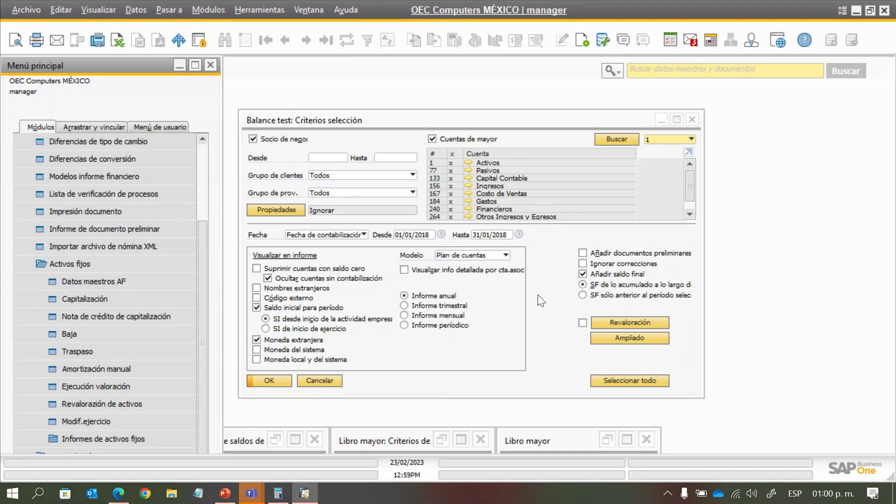
{"action": "left_click", "coordinate": [293, 362]}
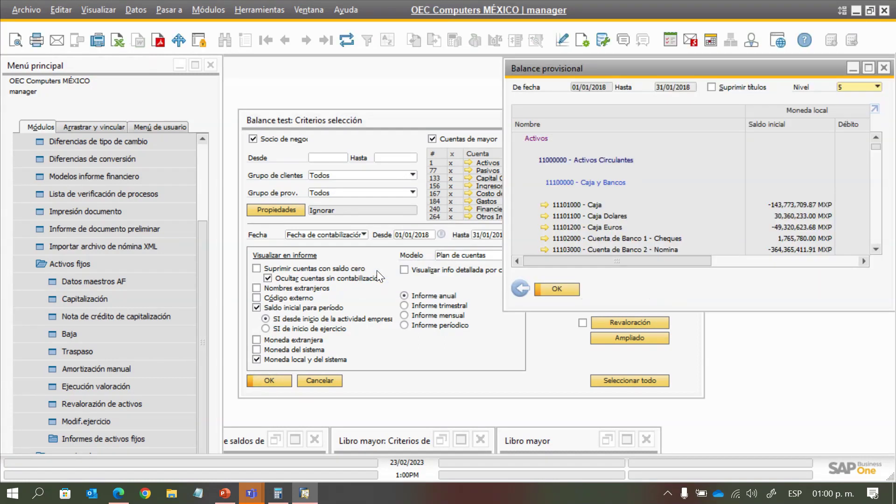
{"action": "left_click", "coordinate": [869, 67]}
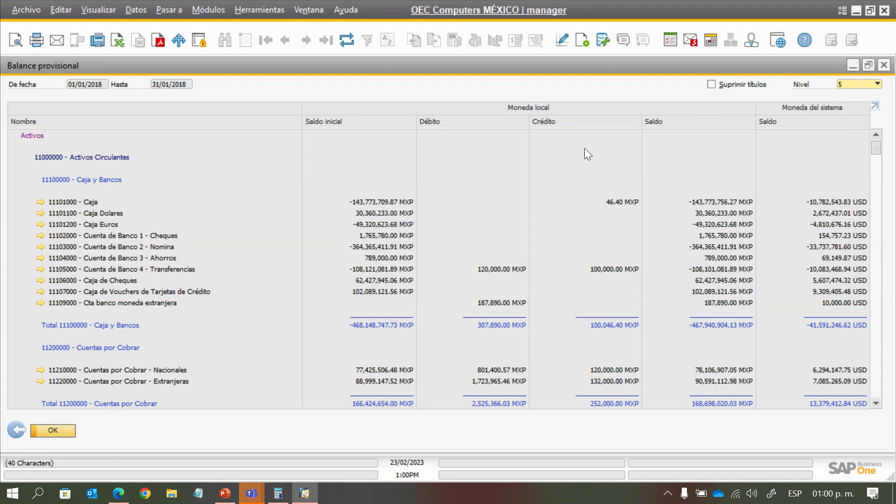
{"action": "left_click", "coordinate": [711, 84]}
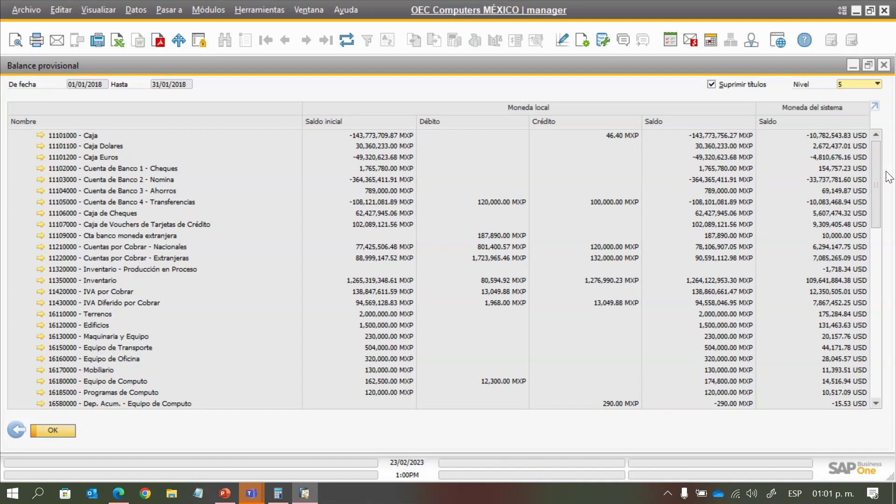
Inspect account 11109000, Cta banco moneda extranjera, in the Plan de cuentas and minimize that window
{"action": "left_click", "coordinate": [39, 235]}
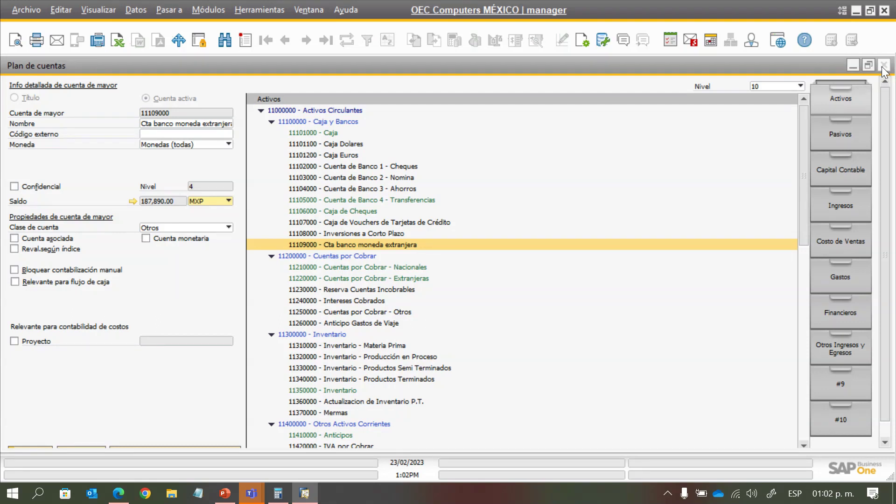
{"action": "left_click", "coordinate": [855, 66]}
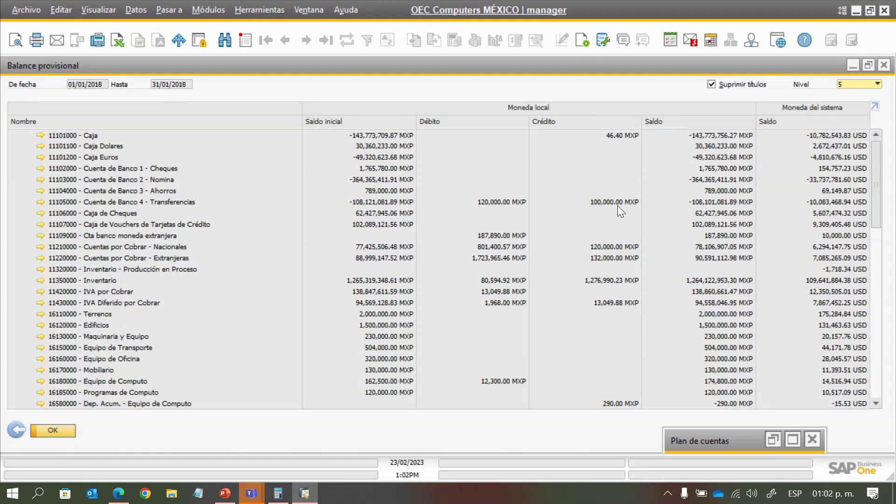
{"action": "left_click", "coordinate": [22, 38]}
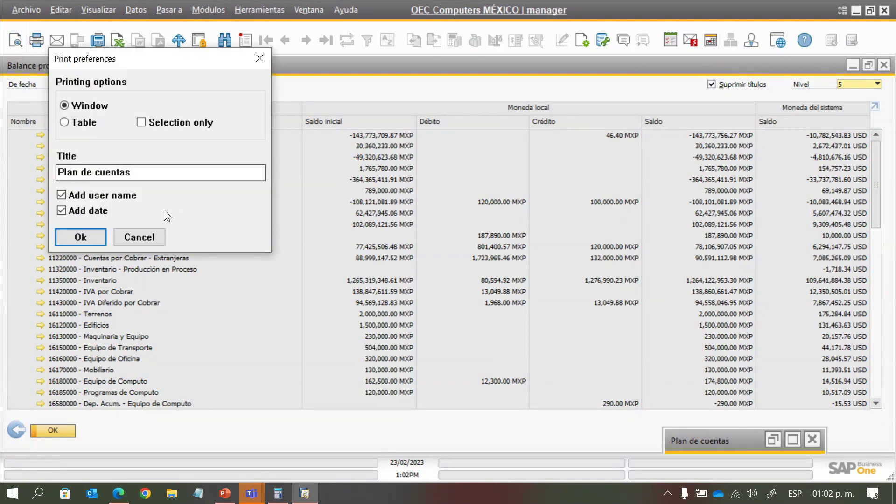
{"action": "left_click", "coordinate": [91, 240]}
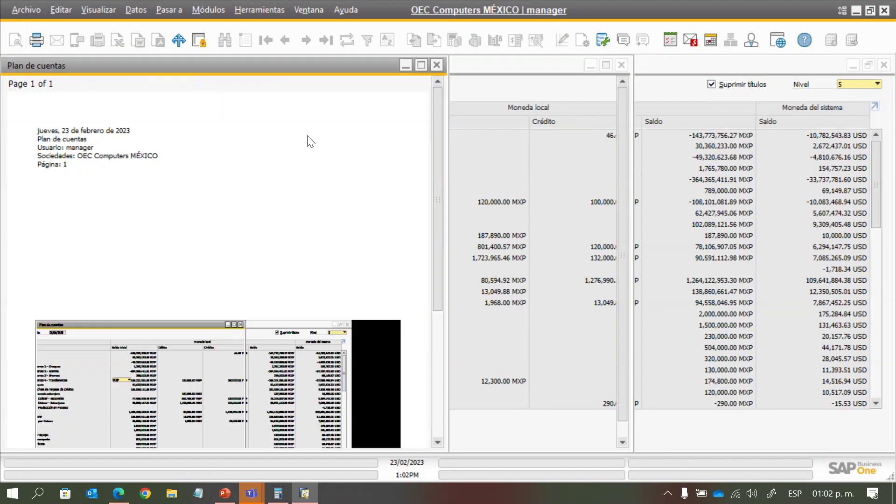
{"action": "left_click", "coordinate": [437, 64]}
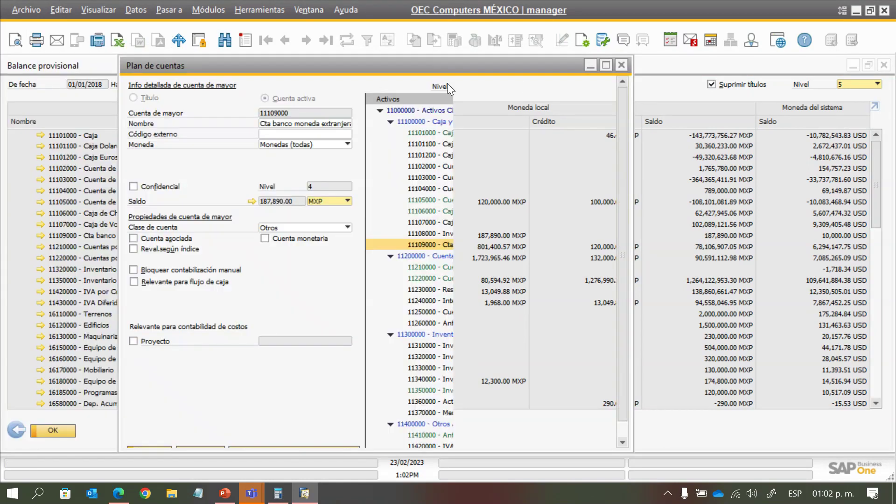
Close the Plan de cuentas, preview the printed Balance provisional with local and system currency movements, and close the preview
{"action": "left_click", "coordinate": [622, 65]}
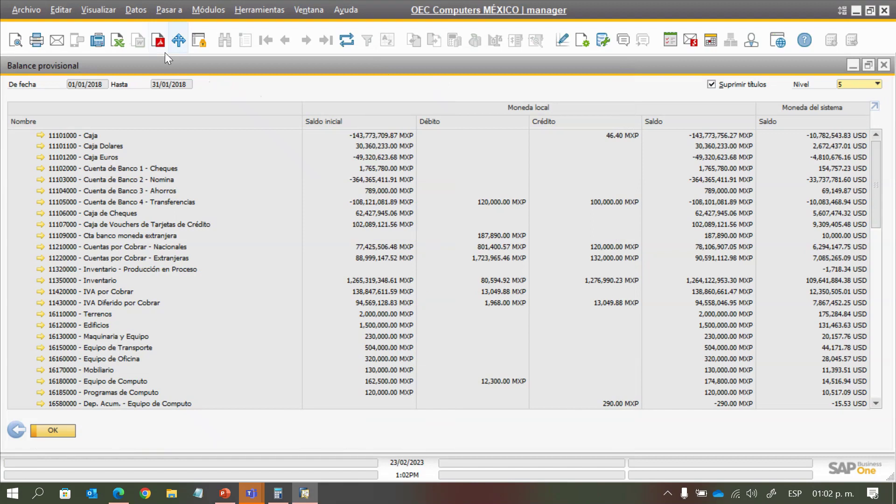
{"action": "left_click", "coordinate": [16, 40]}
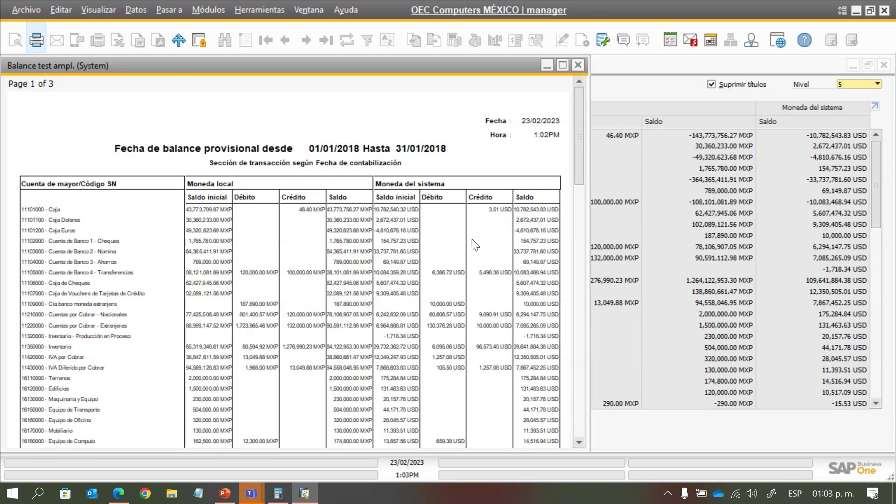
{"action": "left_click", "coordinate": [578, 69]}
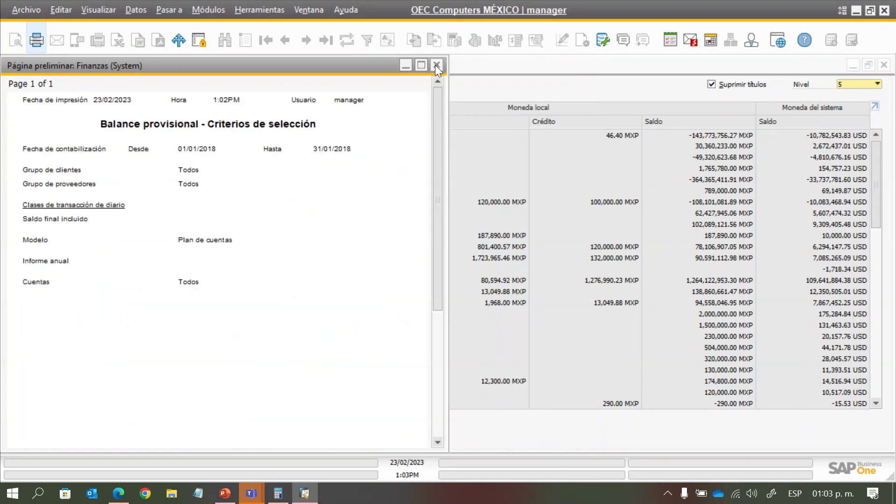
Switch to PowerPoint to read the problem about customer aging in foreign currency, and minimize the presentation
{"action": "left_click", "coordinate": [226, 493]}
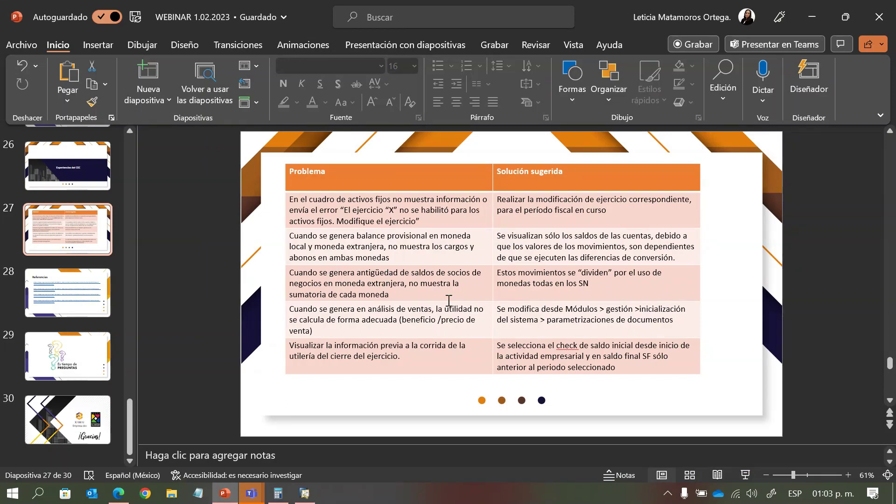
{"action": "left_click", "coordinate": [807, 14]}
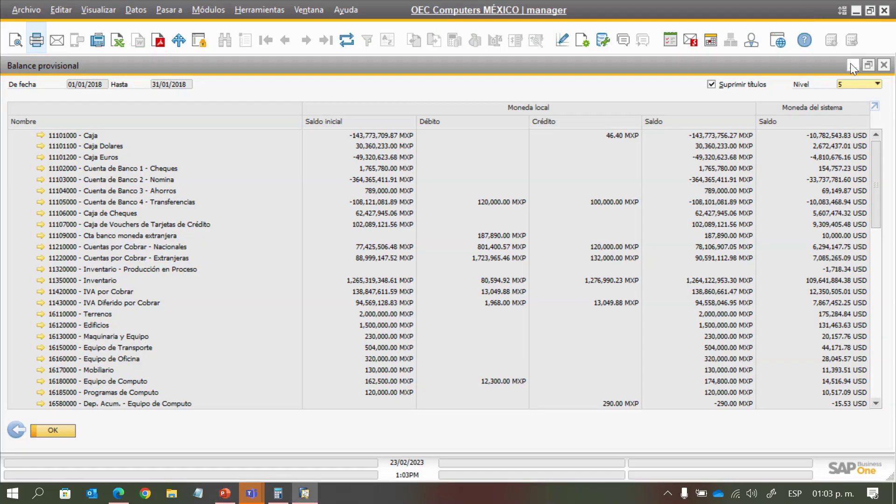
Run the customer balance aging report, Antigüedad de saldos de clientes, with the preset selection criteria
{"action": "left_click", "coordinate": [240, 11]}
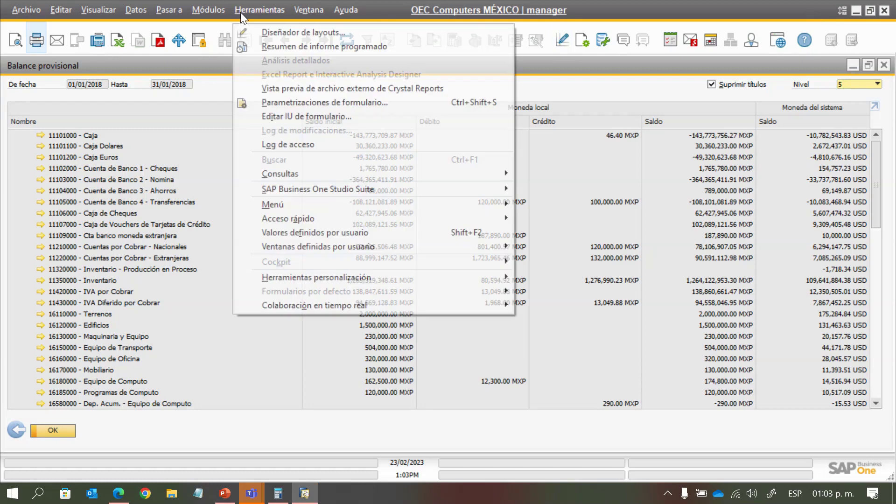
{"action": "left_click", "coordinate": [208, 9]}
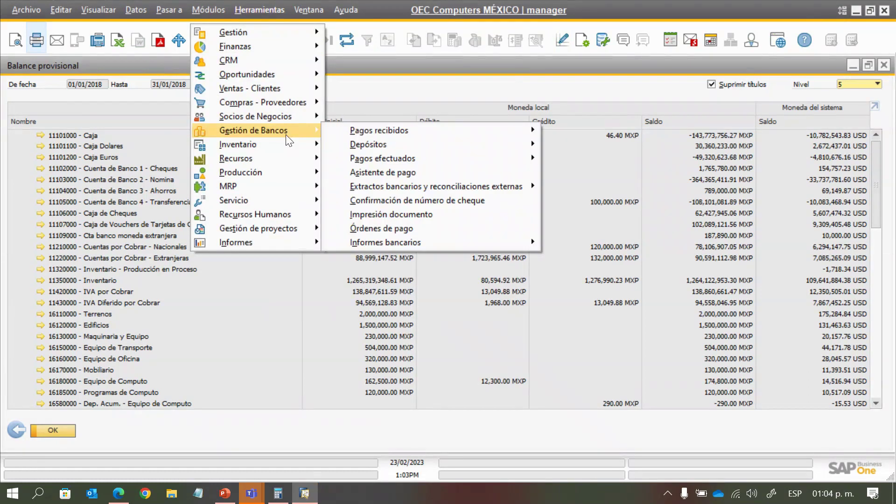
{"action": "mouse_move", "coordinate": [289, 118]}
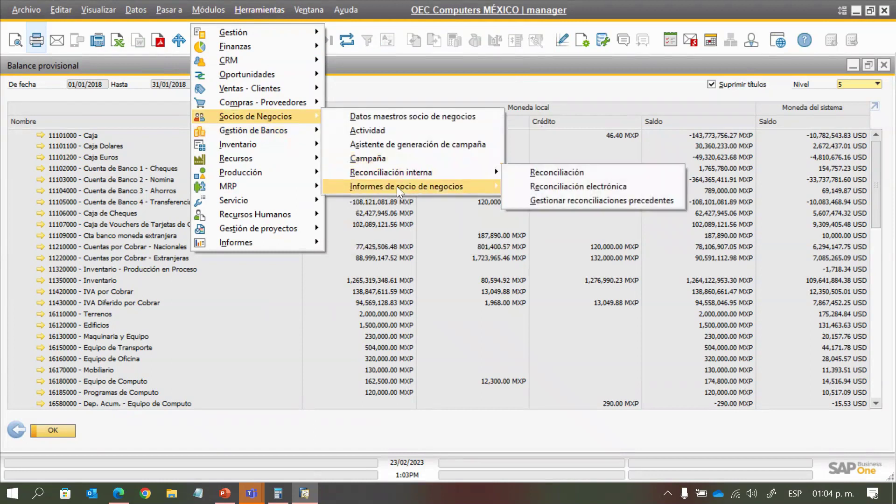
{"action": "mouse_move", "coordinate": [398, 187]}
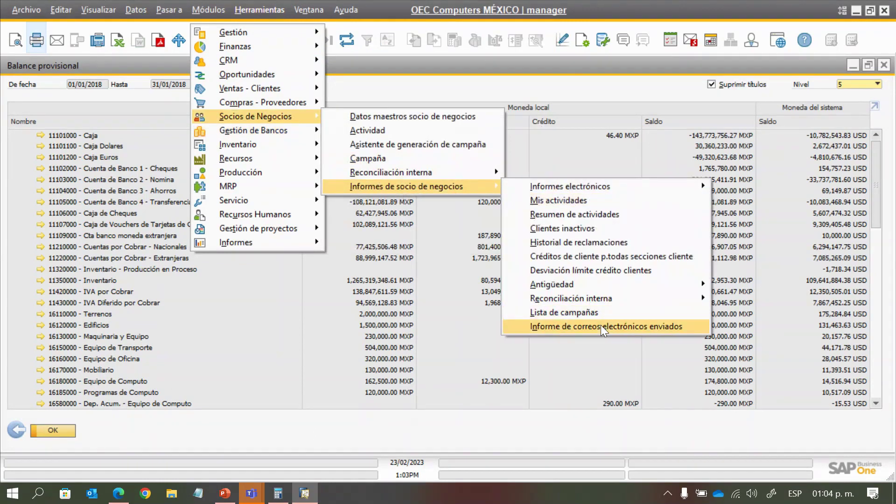
{"action": "mouse_move", "coordinate": [613, 285]}
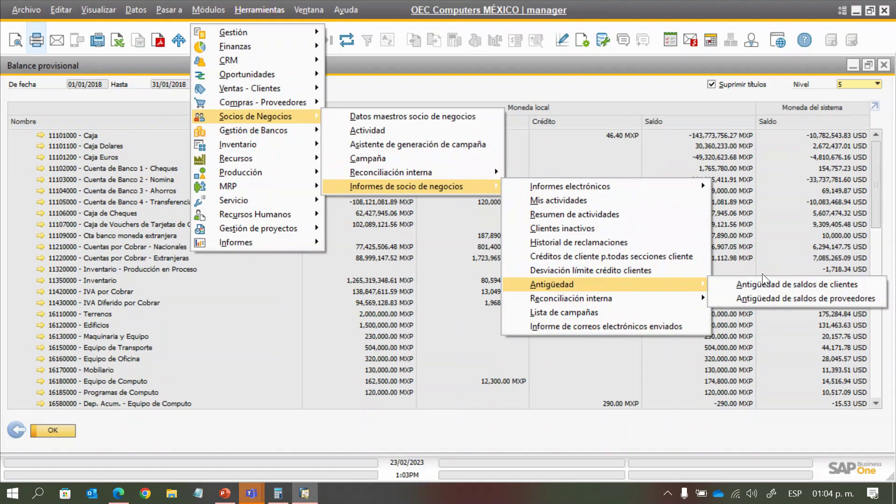
{"action": "left_click", "coordinate": [775, 282]}
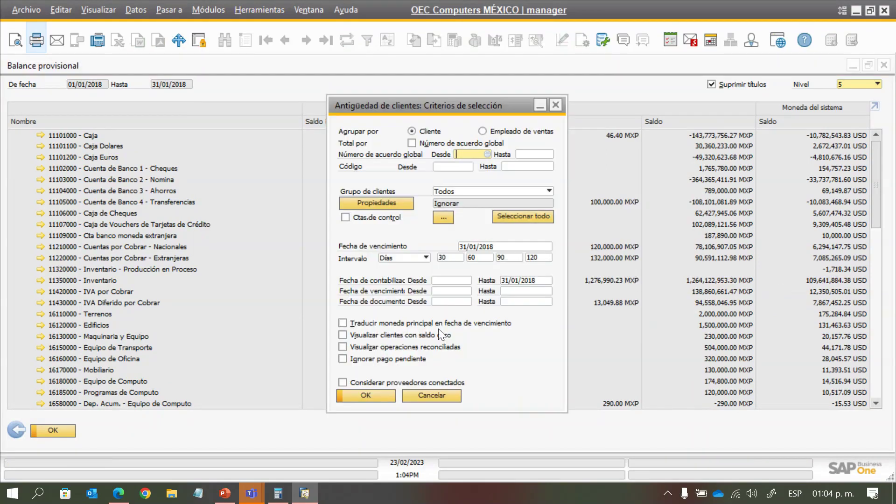
{"action": "left_click", "coordinate": [353, 395]}
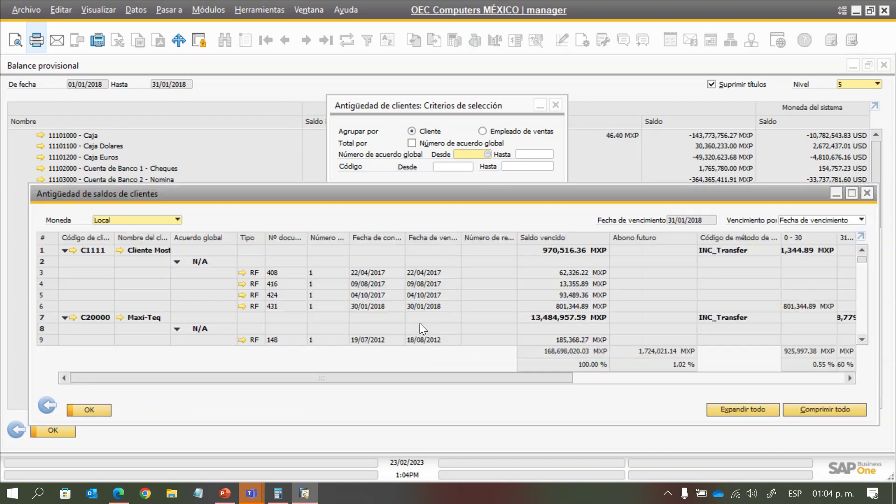
Maximize the Antigüedad de saldos de clientes report, set its currency to Socio de negocios, and review the customer balances
{"action": "left_click", "coordinate": [852, 195]}
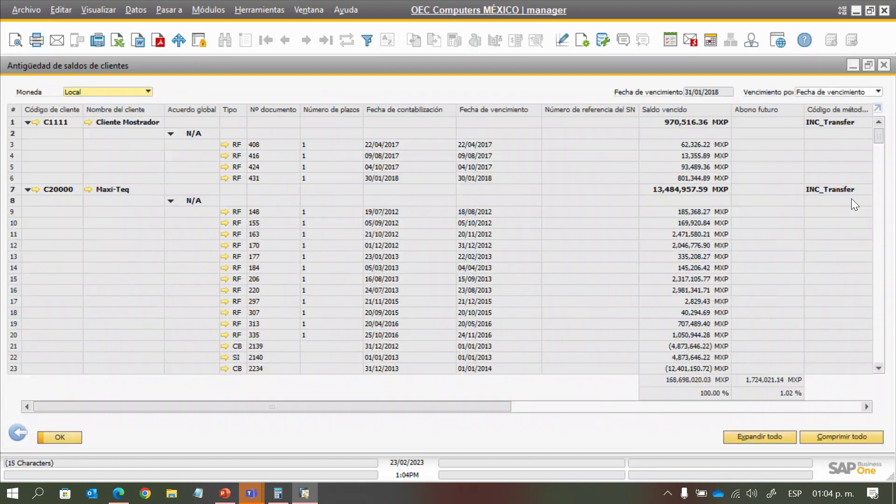
{"action": "left_click", "coordinate": [131, 89]}
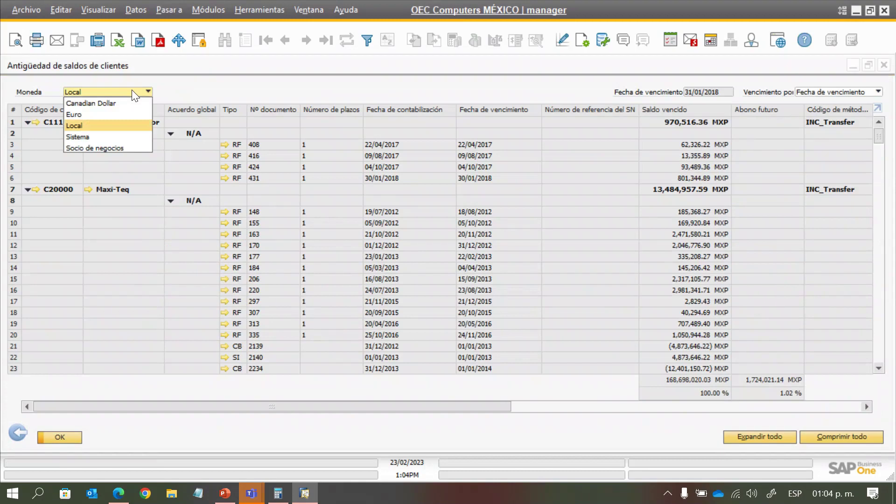
{"action": "left_click", "coordinate": [96, 147]}
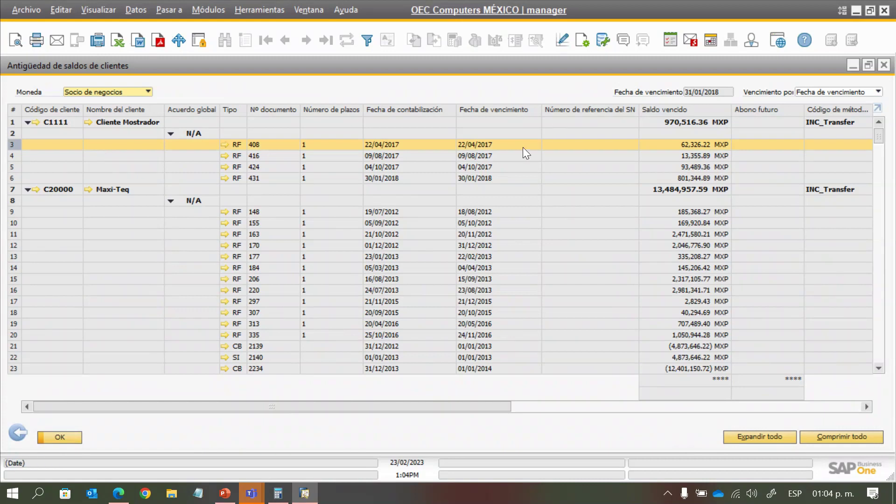
{"action": "scroll", "coordinate": [610, 239], "scroll_direction": "down", "scroll_amount": 4}
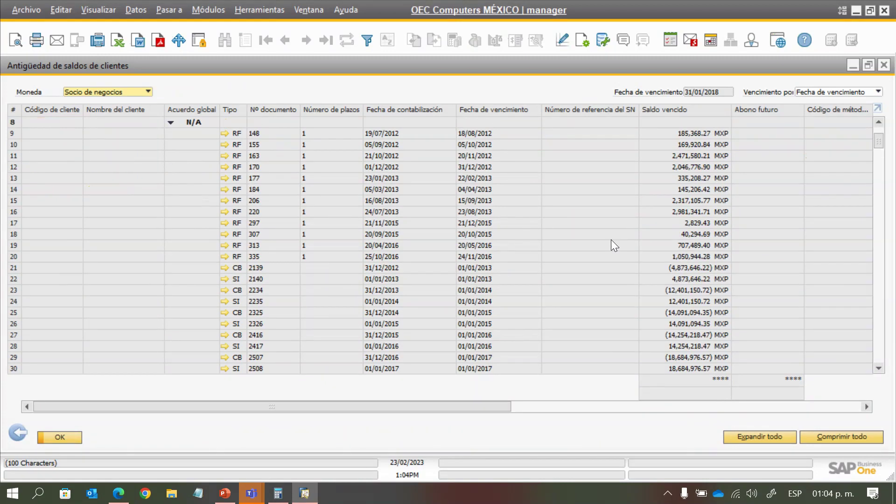
{"action": "scroll", "coordinate": [613, 237], "scroll_direction": "down", "scroll_amount": 2}
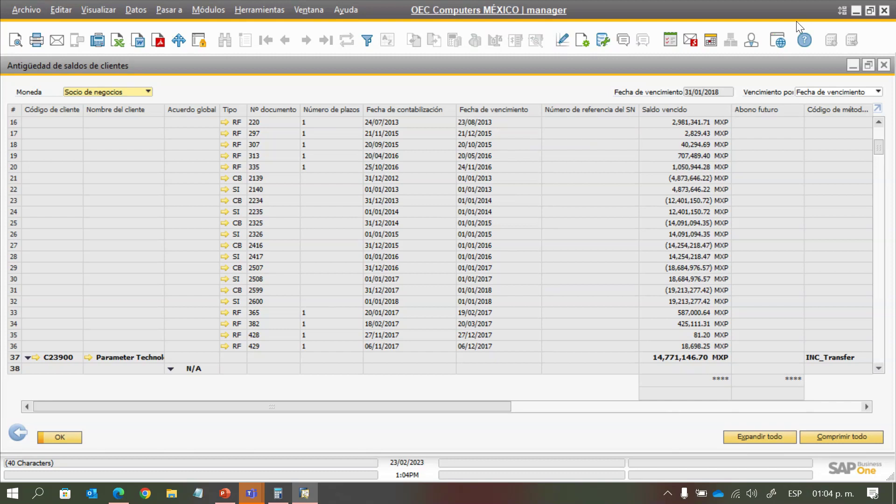
{"action": "scroll", "coordinate": [796, 21], "scroll_direction": "down", "scroll_amount": 1}
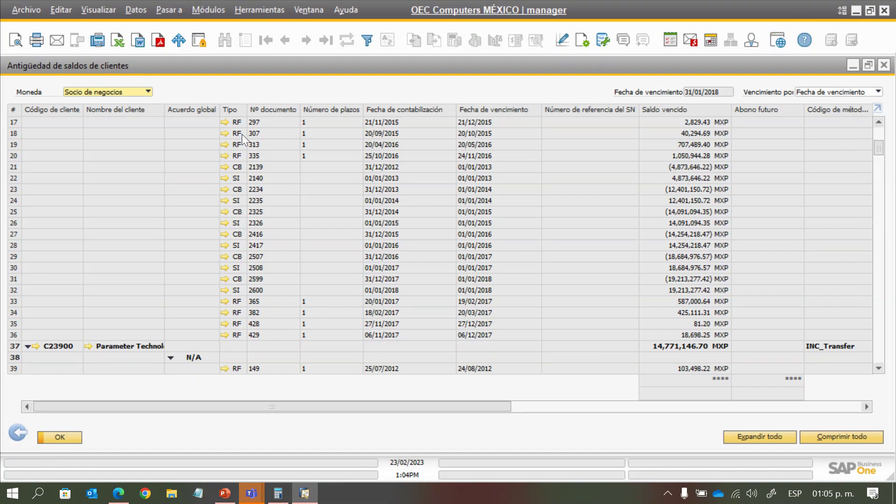
Preview the aging report with the print option Informe detallado de clientes de cobro, and close the preview windows
{"action": "left_click", "coordinate": [18, 40]}
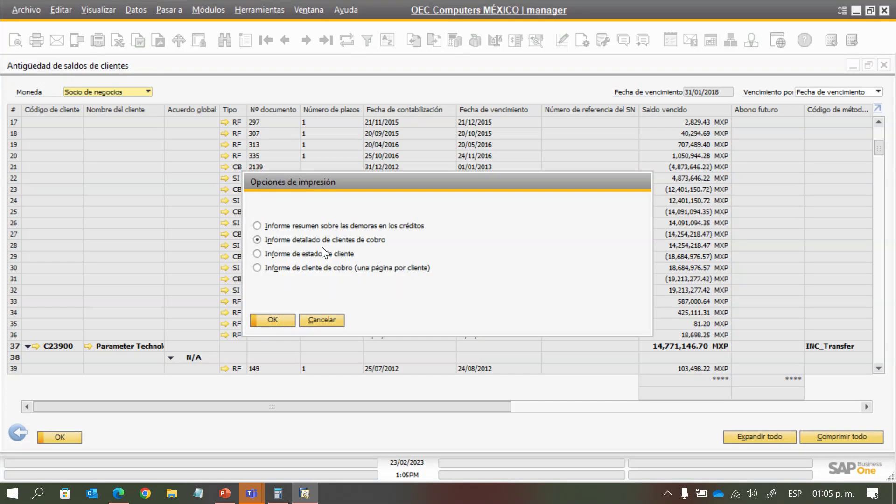
{"action": "left_click", "coordinate": [279, 320]}
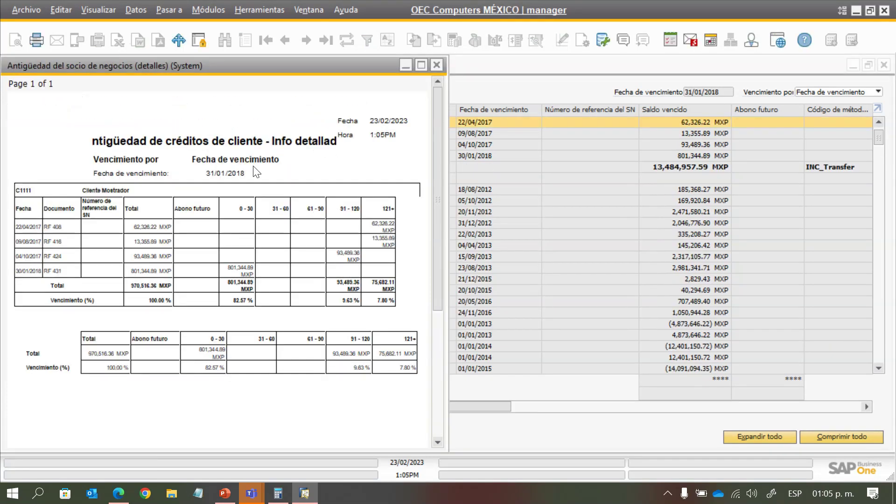
{"action": "left_click", "coordinate": [437, 65]}
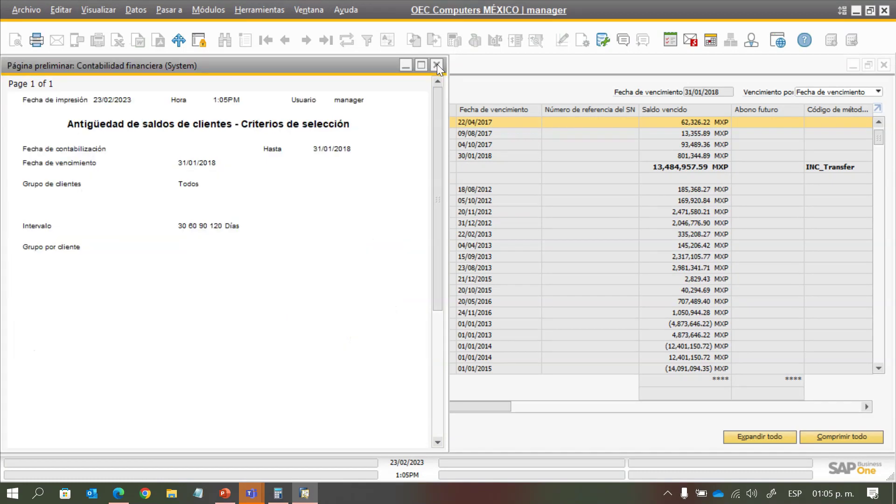
{"action": "left_click", "coordinate": [438, 65]}
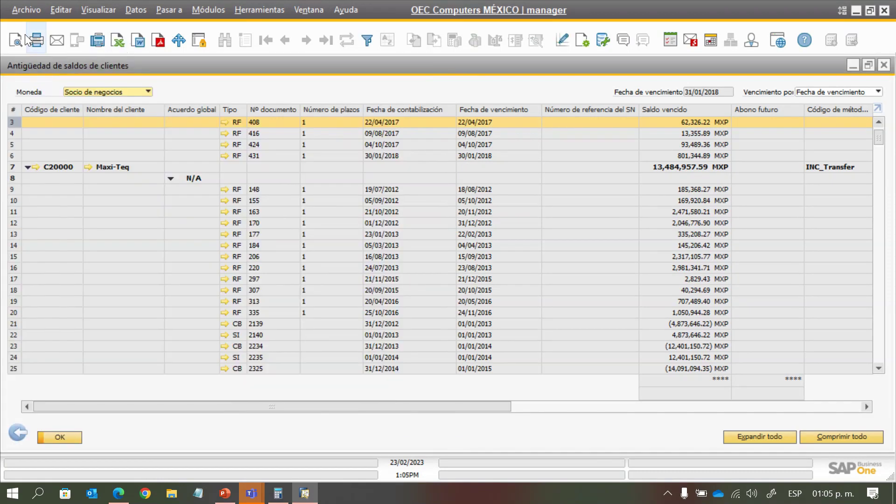
Preview the aging report with the option Informe resumen sobre las demoras en los créditos, and close the preview
{"action": "left_click", "coordinate": [18, 42]}
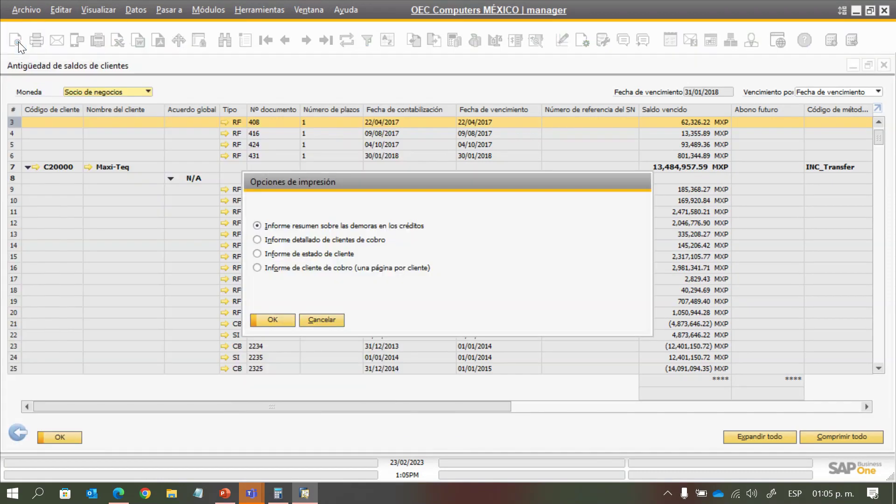
{"action": "left_click", "coordinate": [275, 322]}
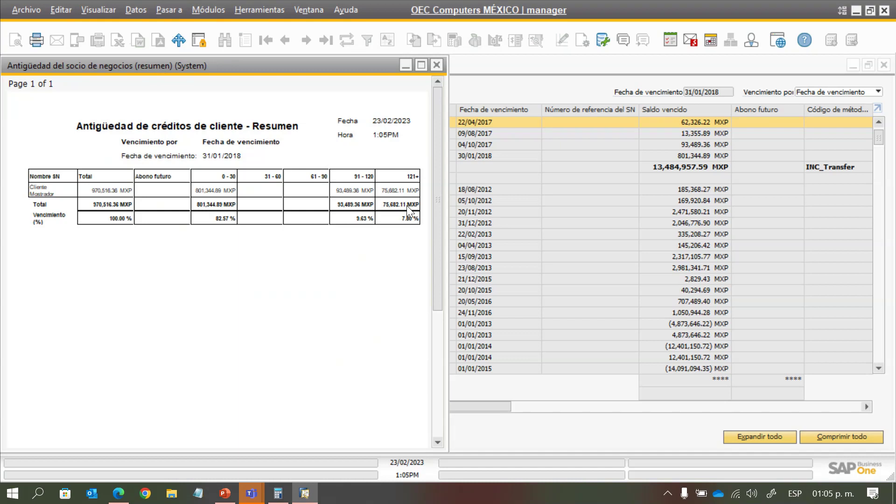
{"action": "left_click", "coordinate": [438, 66]}
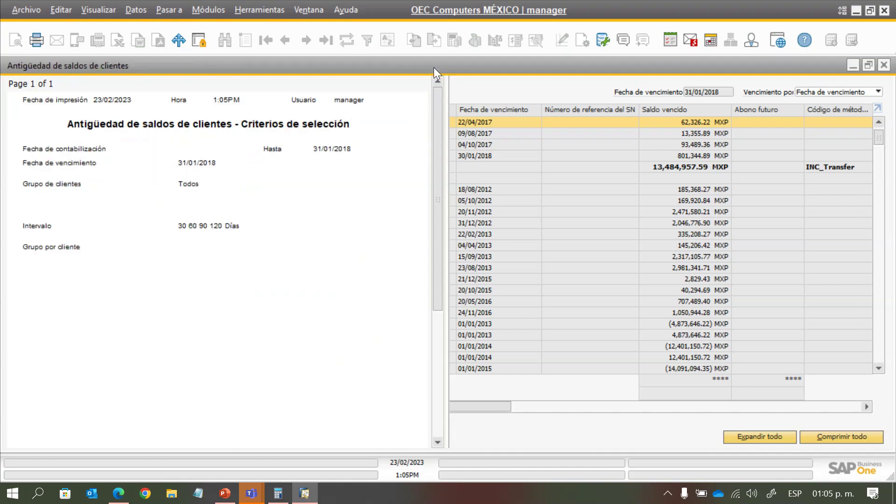
Preview the Informe de estado de cliente, examine its invoice balances and aging totals, and close the preview
{"action": "left_click", "coordinate": [22, 46]}
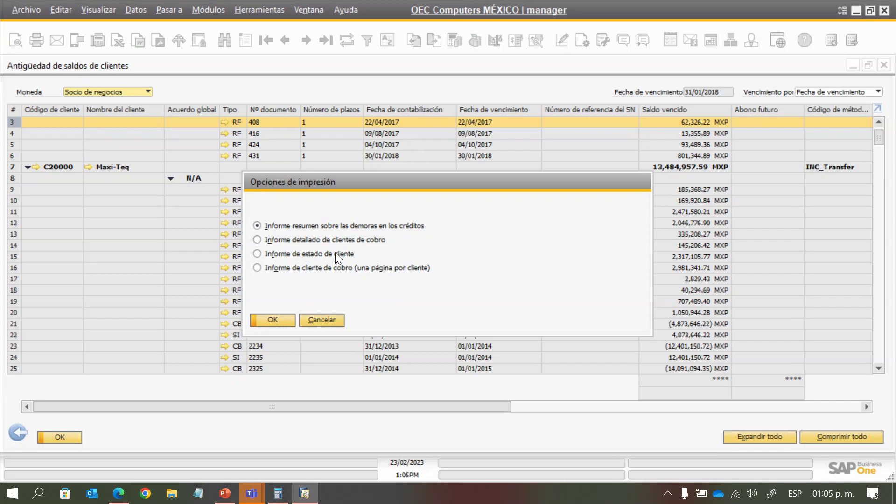
{"action": "left_click", "coordinate": [273, 320]}
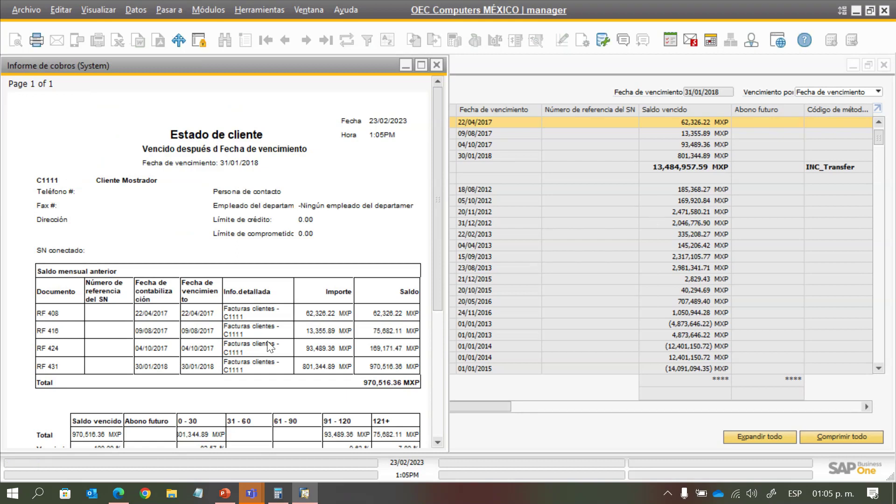
{"action": "scroll", "coordinate": [268, 347], "scroll_direction": "down", "scroll_amount": 3}
{"action": "scroll", "coordinate": [268, 346], "scroll_direction": "down", "scroll_amount": 3}
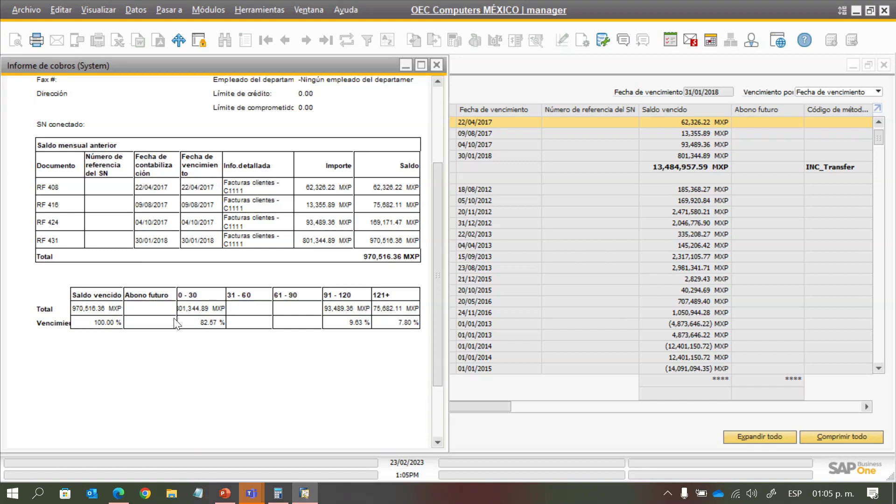
{"action": "scroll", "coordinate": [145, 315], "scroll_direction": "down", "scroll_amount": 1}
{"action": "scroll", "coordinate": [141, 317], "scroll_direction": "down", "scroll_amount": 1}
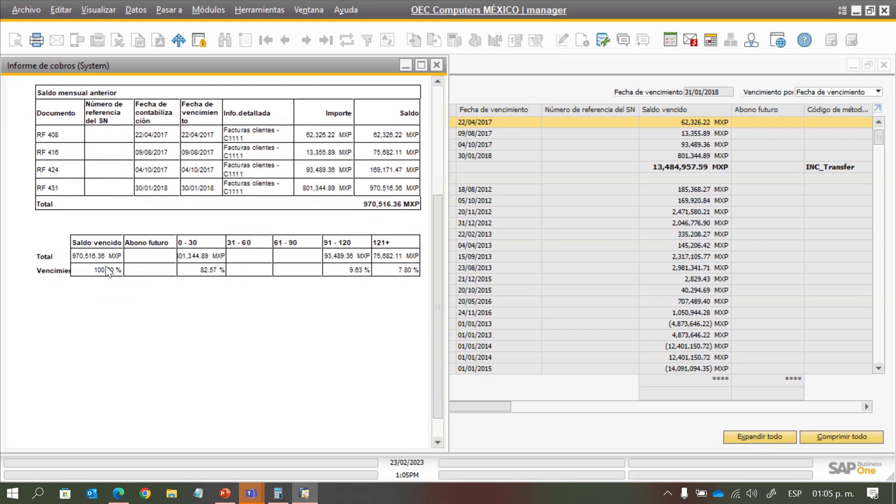
{"action": "scroll", "coordinate": [261, 268], "scroll_direction": "down", "scroll_amount": 1}
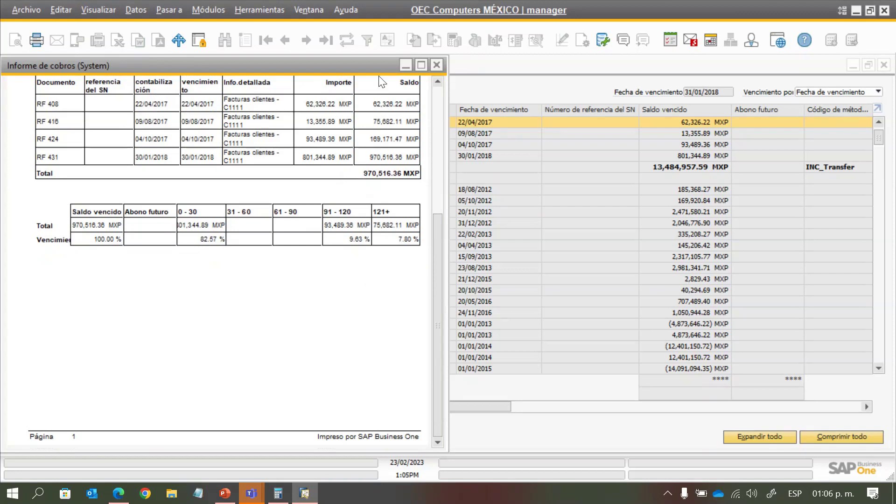
{"action": "left_click_drag", "start_coordinate": [440, 239], "coordinate": [470, 99]}
{"action": "key", "text": "Escape"}
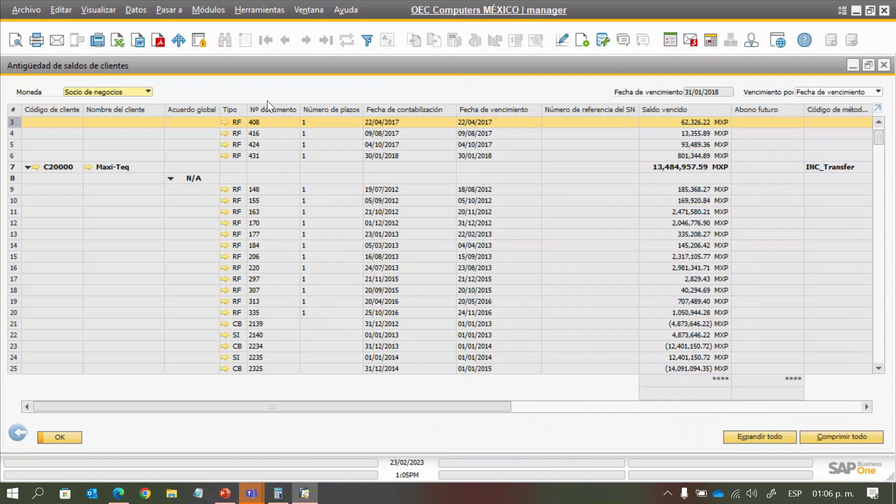
Examine the Saldo vencido currencies and column totals through the last customer of the aging report, including Star Company
{"action": "scroll", "coordinate": [724, 235], "scroll_direction": "down", "scroll_amount": 3}
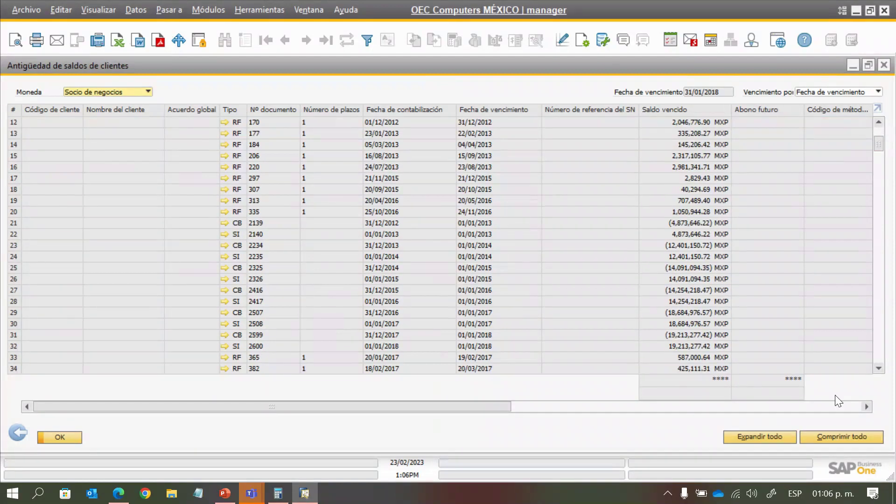
{"action": "scroll", "coordinate": [706, 306], "scroll_direction": "down", "scroll_amount": 4}
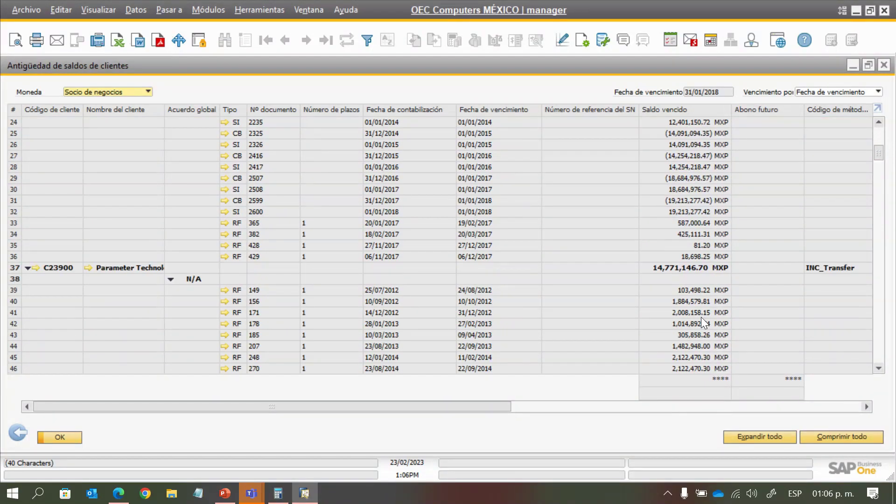
{"action": "scroll", "coordinate": [697, 318], "scroll_direction": "down", "scroll_amount": 5}
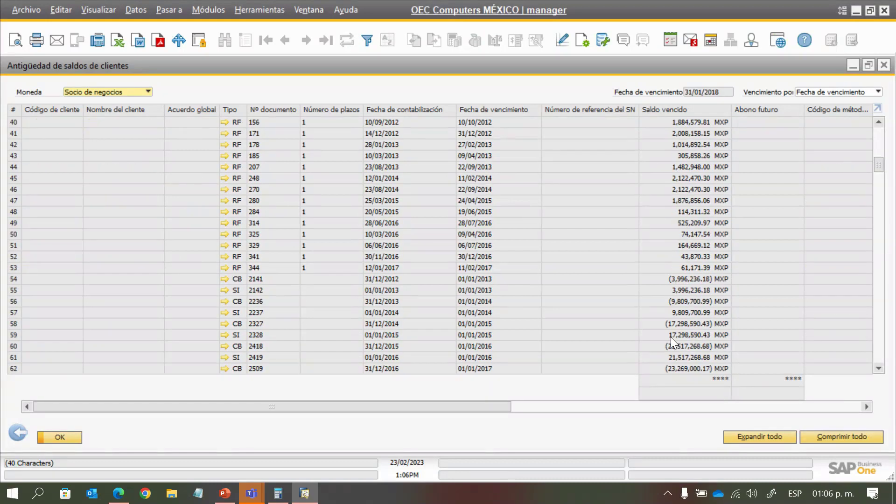
{"action": "scroll", "coordinate": [671, 337], "scroll_direction": "down", "scroll_amount": 5}
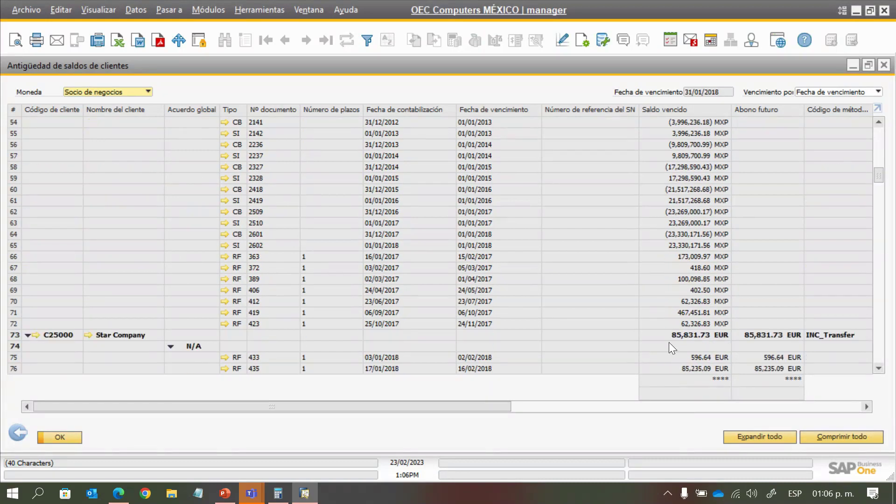
{"action": "scroll", "coordinate": [668, 343], "scroll_direction": "down", "scroll_amount": 1}
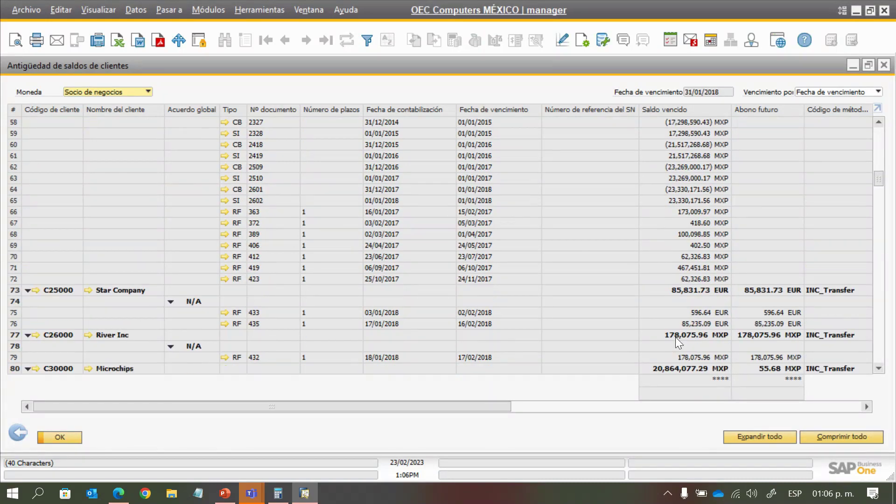
{"action": "left_click", "coordinate": [725, 288]}
{"action": "scroll", "coordinate": [729, 335], "scroll_direction": "down", "scroll_amount": 5}
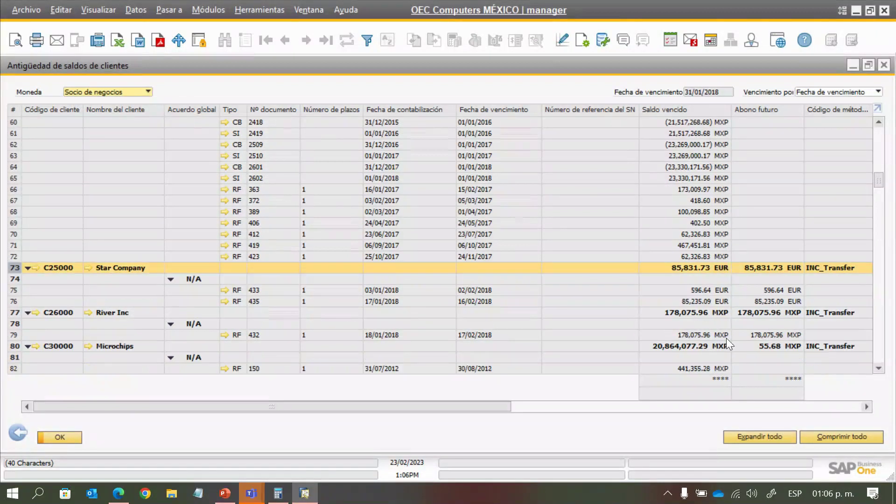
{"action": "scroll", "coordinate": [727, 331], "scroll_direction": "down", "scroll_amount": 3}
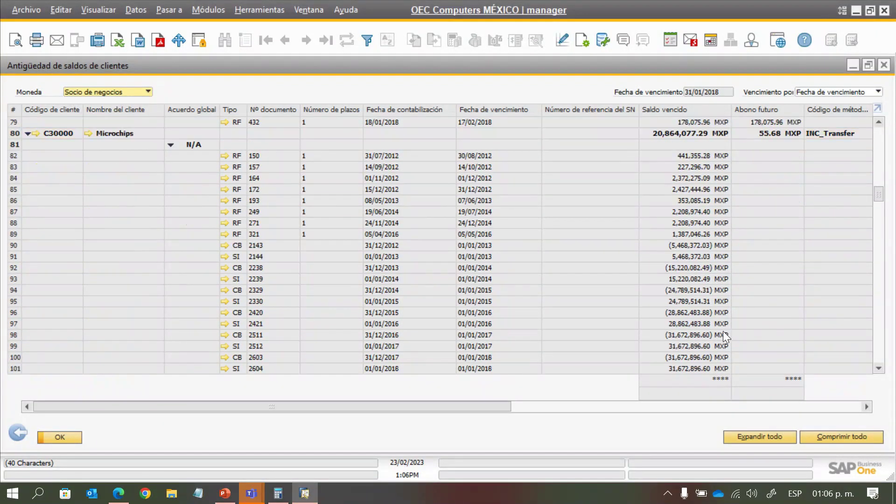
{"action": "scroll", "coordinate": [721, 332], "scroll_direction": "down", "scroll_amount": 4}
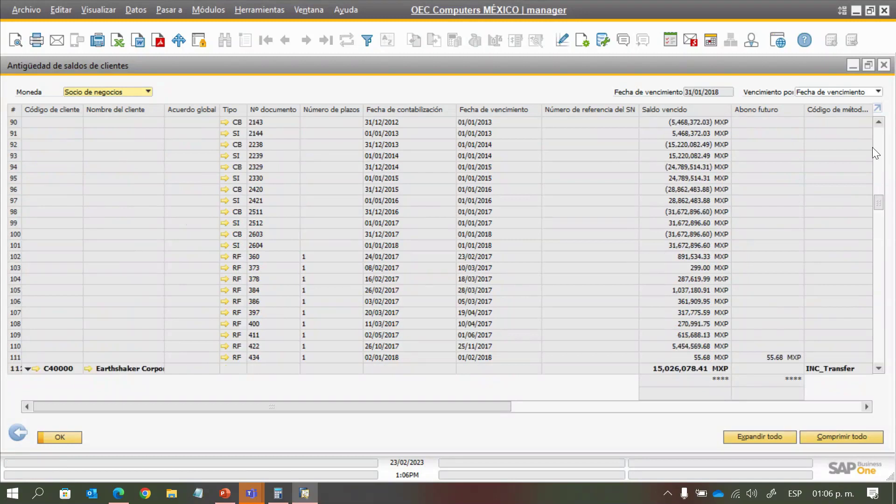
{"action": "left_click_drag", "start_coordinate": [880, 207], "coordinate": [885, 366]}
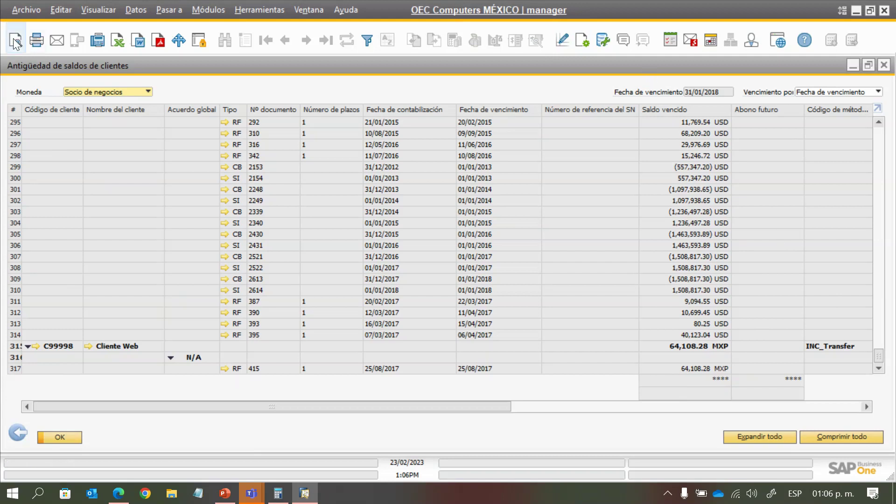
Switch to PowerPoint to read the problem about profit calculation in the sales analysis, and return to SAP Business One
{"action": "left_click", "coordinate": [225, 494]}
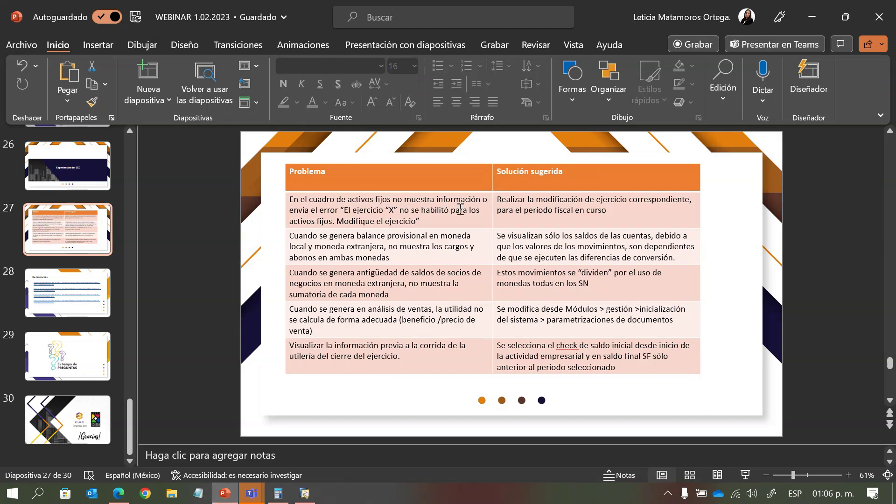
{"action": "left_click", "coordinate": [304, 314]}
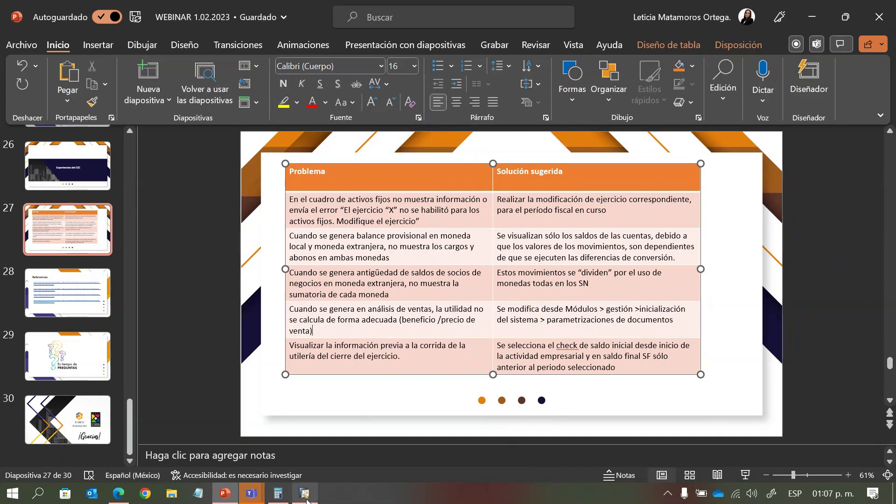
{"action": "mouse_move", "coordinate": [304, 493]}
{"action": "mouse_move", "coordinate": [319, 446]}
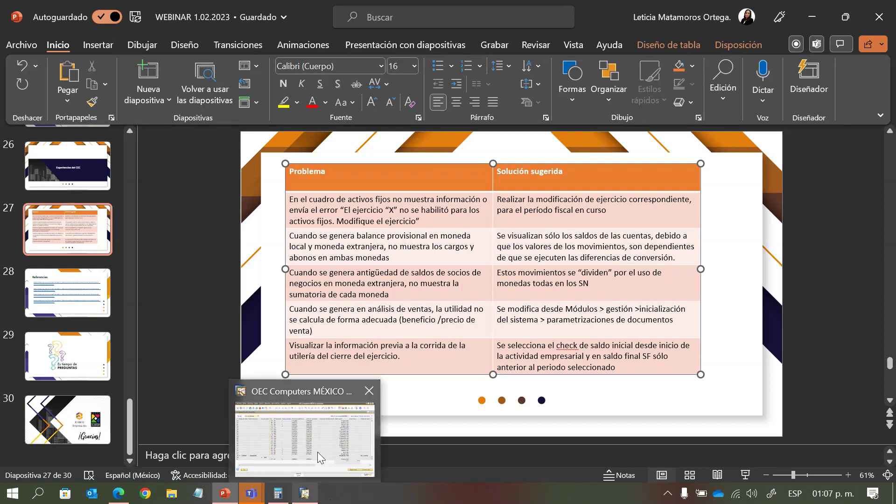
{"action": "left_click", "coordinate": [317, 452]}
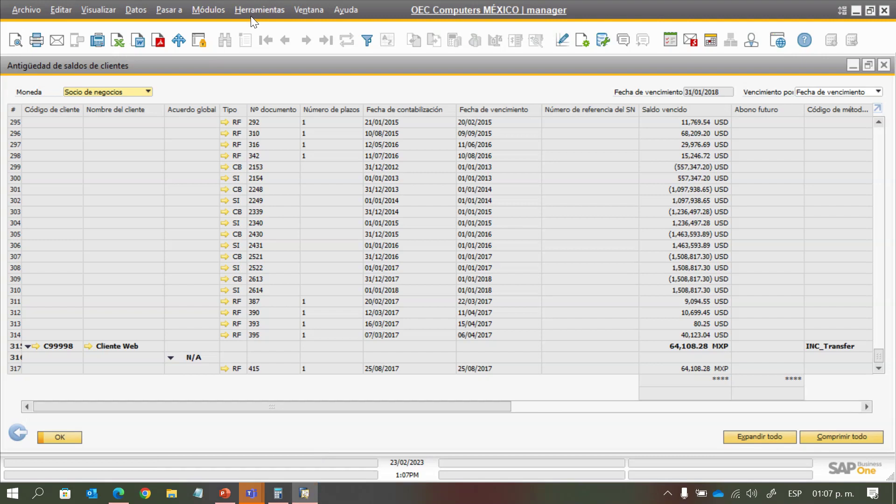
Open the system initialization settings for documents, Parametrizaciones de documento
{"action": "left_click", "coordinate": [209, 9]}
{"action": "mouse_move", "coordinate": [225, 31]}
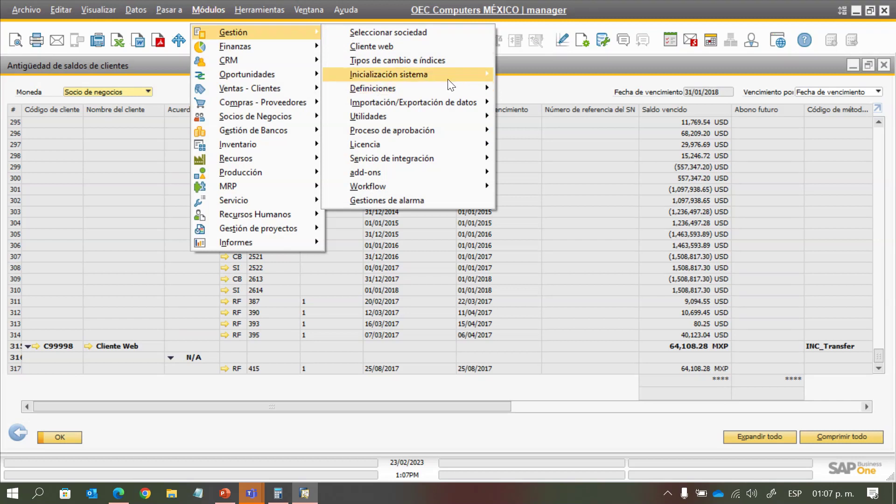
{"action": "mouse_move", "coordinate": [447, 78]}
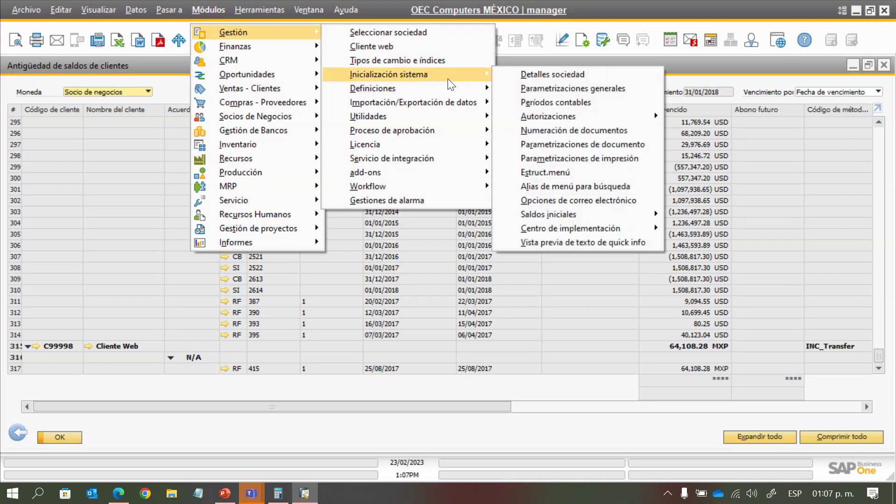
{"action": "left_click", "coordinate": [620, 145]}
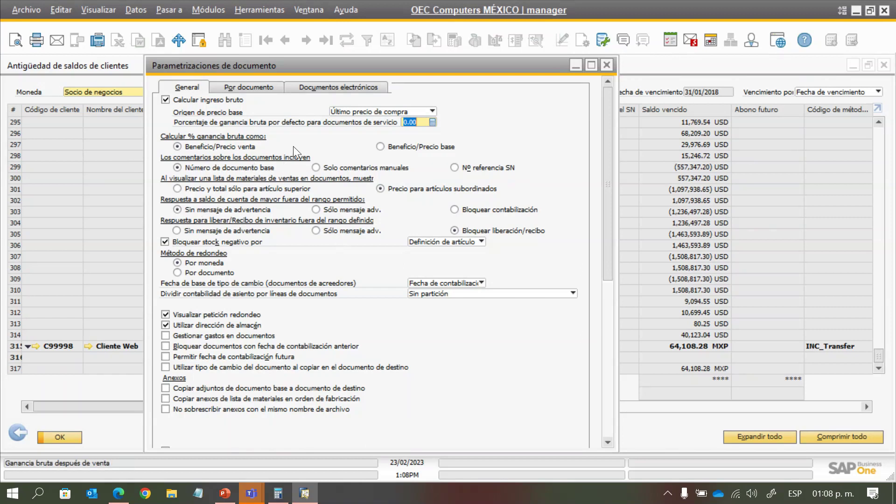
Set the gross profit percentage calculation to Beneficio/Precio base and review the remaining general document settings
{"action": "left_click", "coordinate": [416, 151]}
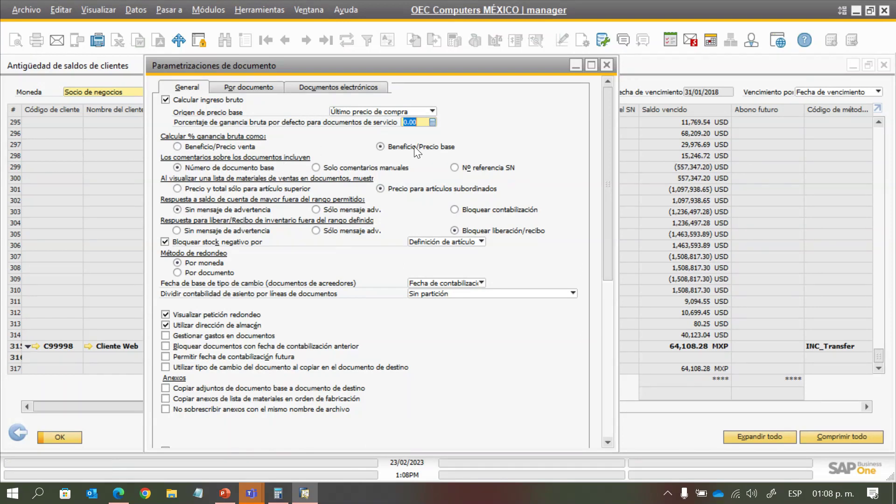
{"action": "left_click_drag", "start_coordinate": [608, 103], "coordinate": [579, 295]}
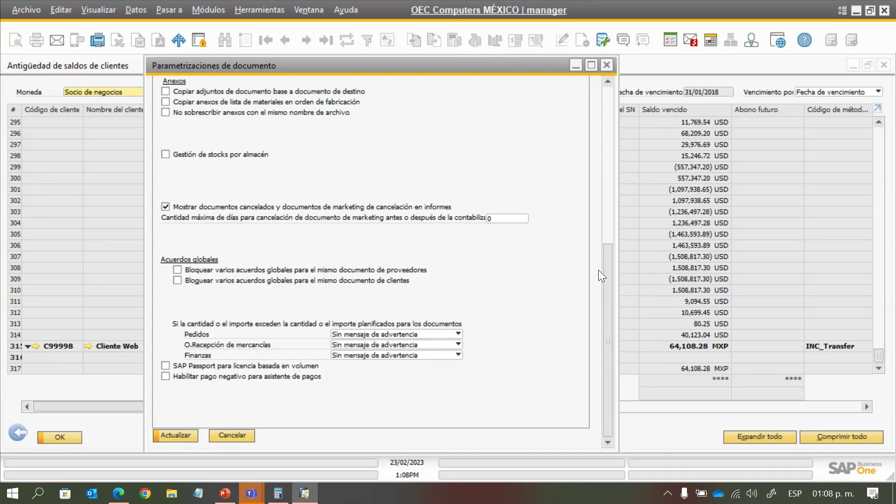
{"action": "left_click_drag", "start_coordinate": [610, 273], "coordinate": [637, 96]}
{"action": "key", "text": "Escape"}
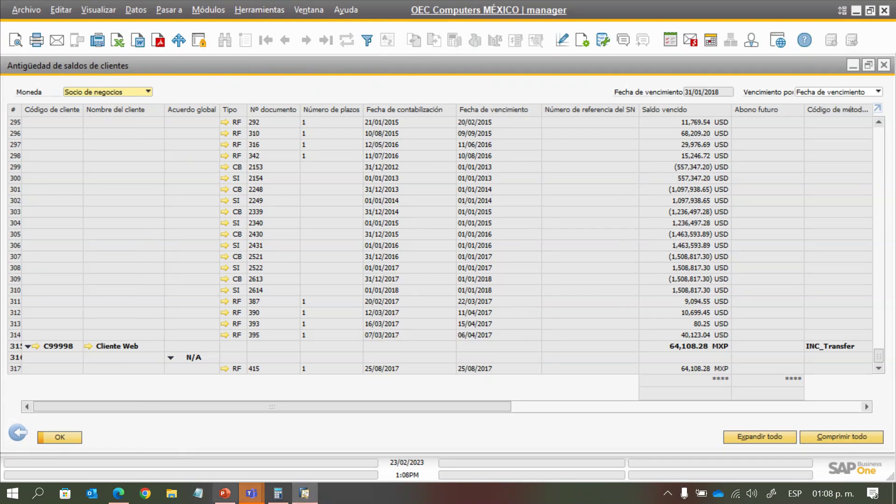
Switch to PowerPoint to read the problem about viewing information before running the year-end closing utility, and return to SAP Business One
{"action": "left_click", "coordinate": [230, 497]}
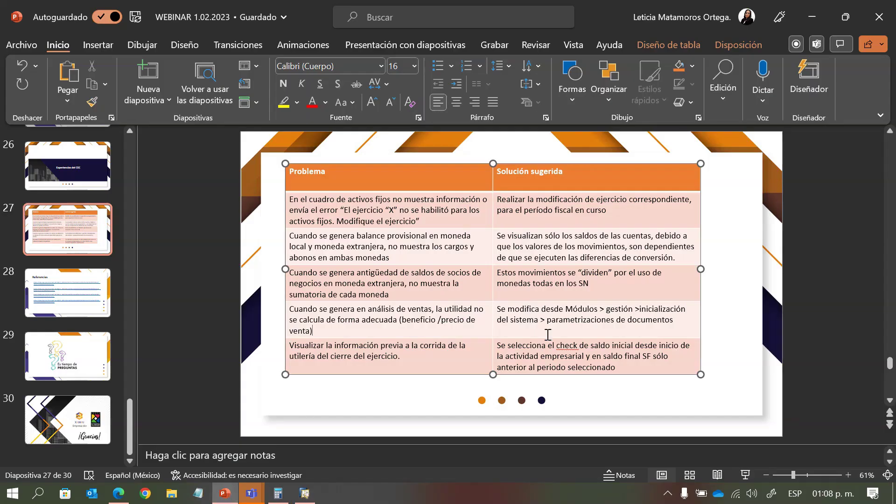
{"action": "left_click", "coordinate": [430, 360]}
{"action": "left_click", "coordinate": [306, 494]}
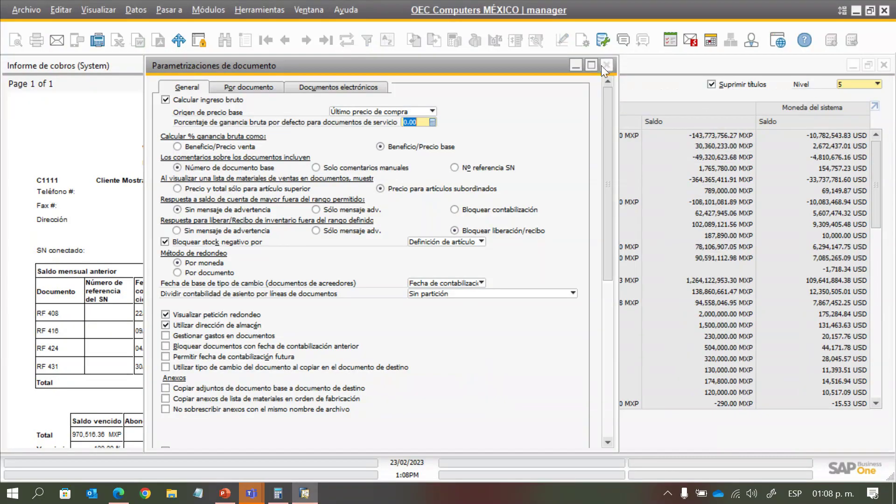
Close the document settings without saving, and close the Informe de cobros, the customer aging criteria and the Balance provisional
{"action": "left_click", "coordinate": [602, 65]}
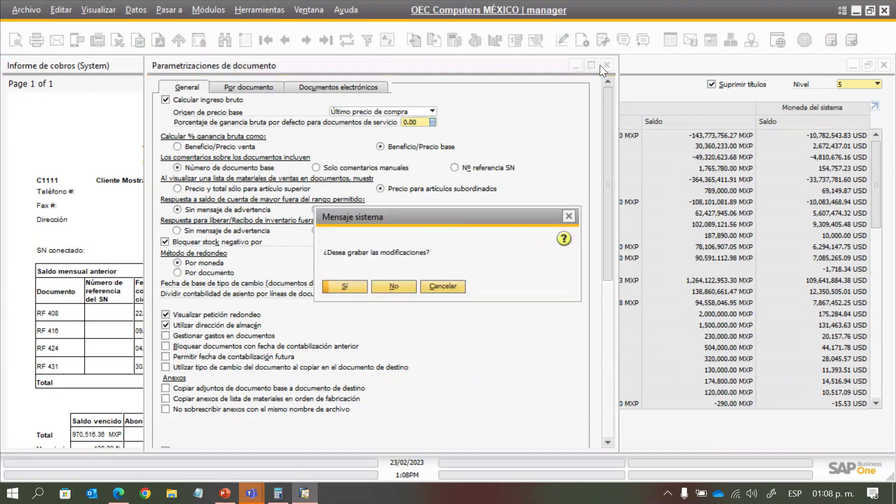
{"action": "left_click", "coordinate": [393, 286]}
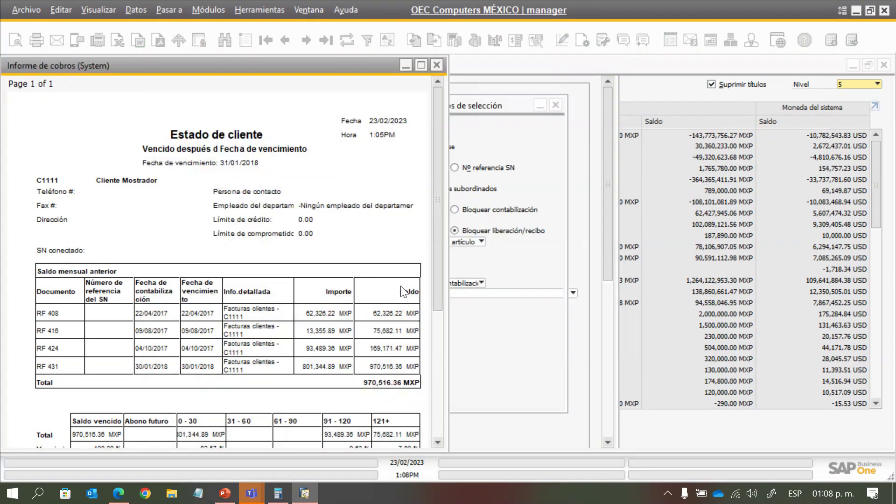
{"action": "left_click", "coordinate": [437, 66]}
{"action": "left_click", "coordinate": [437, 64]}
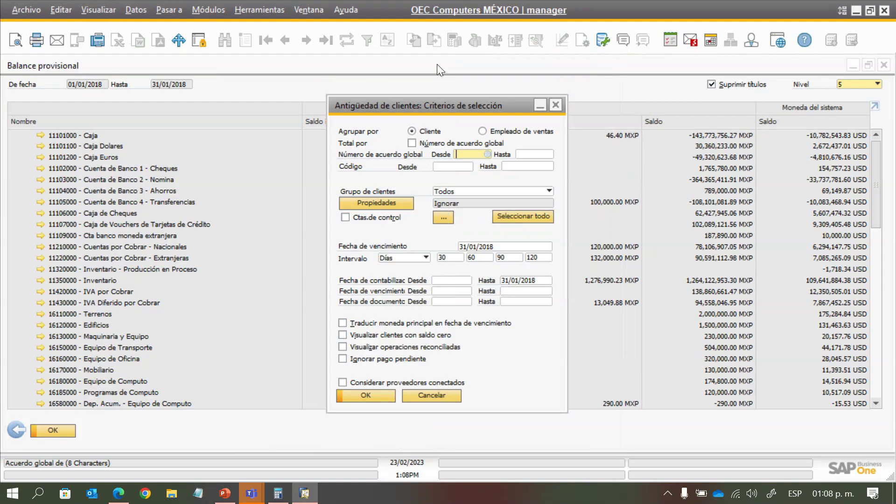
{"action": "left_click", "coordinate": [558, 103]}
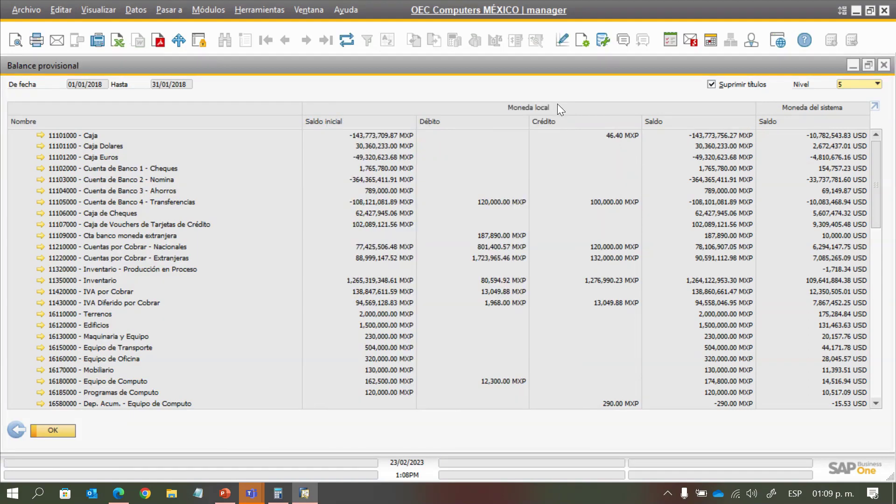
{"action": "left_click", "coordinate": [884, 65]}
Open the Balance provisional selection criteria from the financial reports and select all the general ledger accounts
{"action": "left_click", "coordinate": [238, 444]}
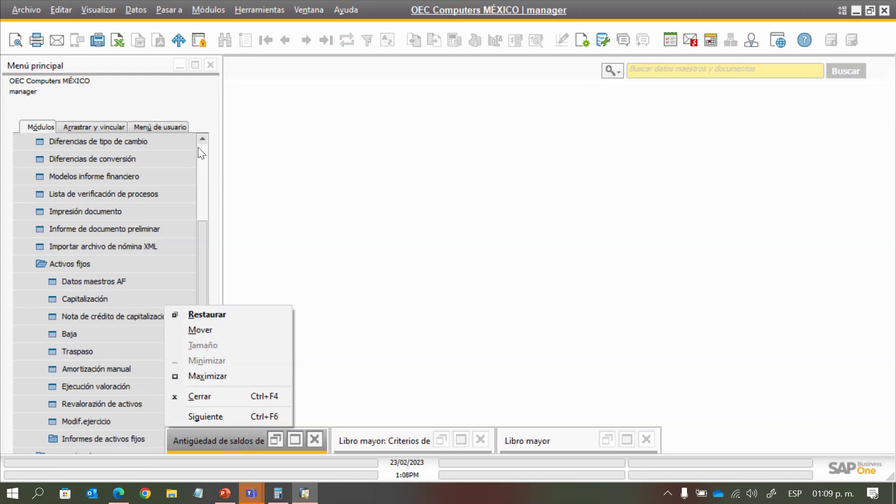
{"action": "left_click", "coordinate": [252, 13]}
{"action": "mouse_move", "coordinate": [217, 9]}
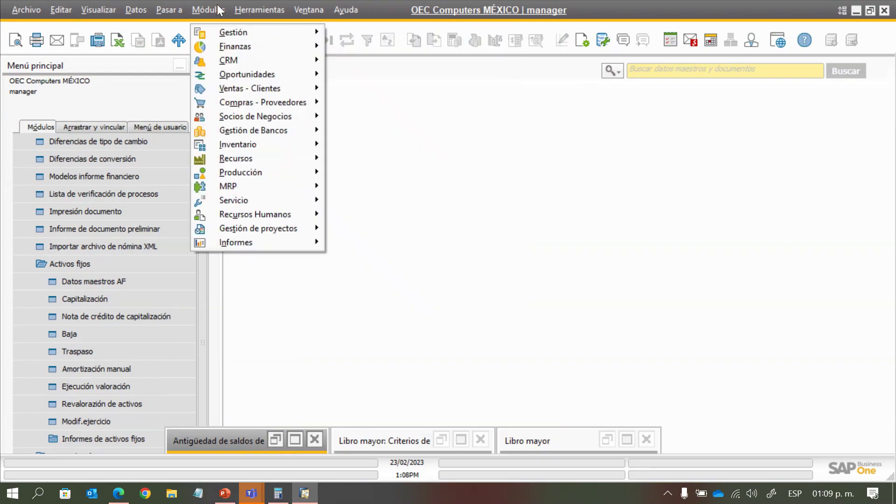
{"action": "mouse_move", "coordinate": [211, 35]}
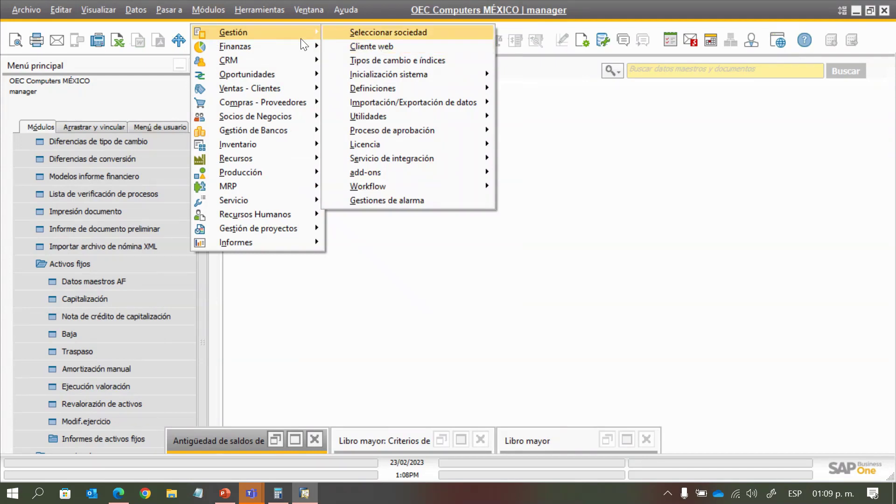
{"action": "mouse_move", "coordinate": [293, 47]}
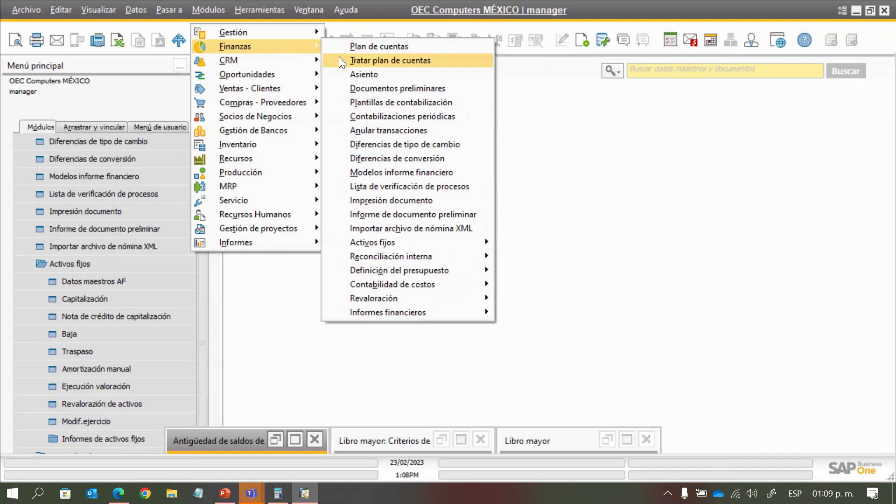
{"action": "mouse_move", "coordinate": [389, 312]}
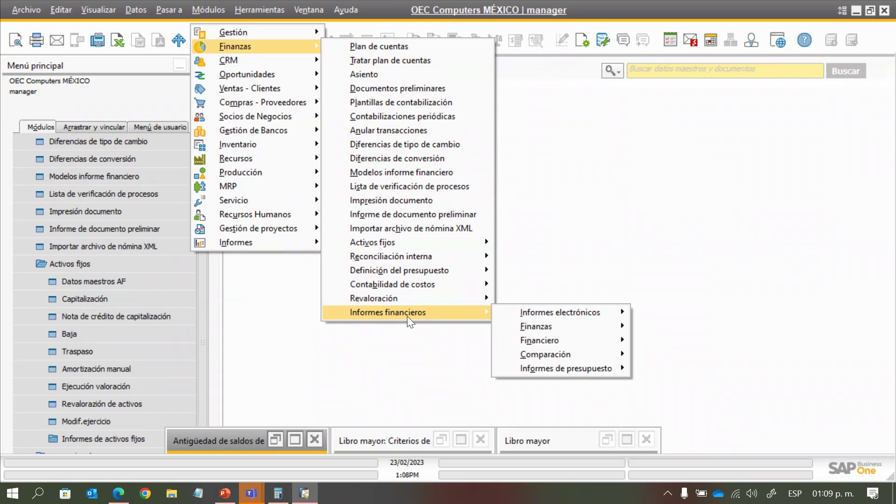
{"action": "mouse_move", "coordinate": [543, 336]}
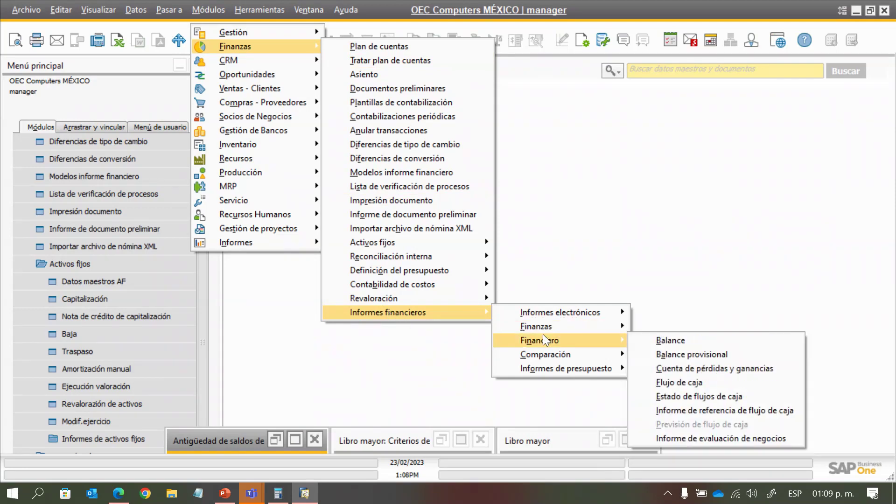
{"action": "left_click", "coordinate": [672, 354]}
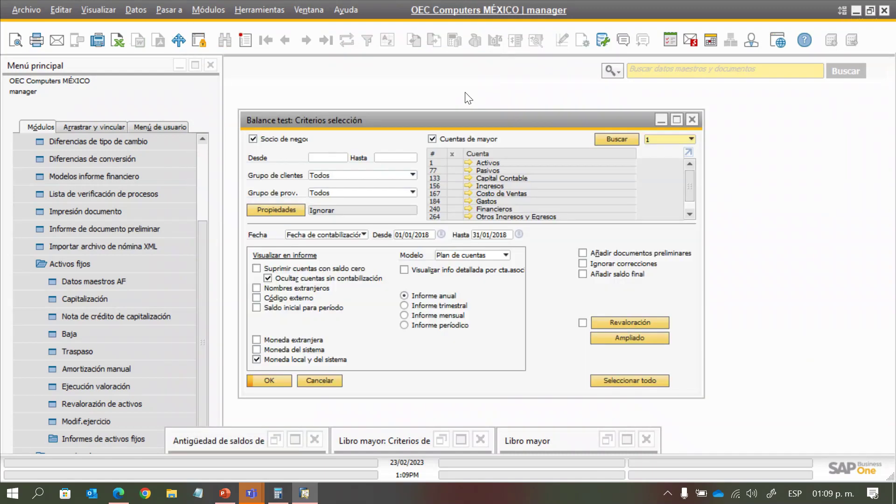
{"action": "double_click", "coordinate": [458, 152]}
Set the posting date range of the Balance provisional from 01/01/2017 to 31/12/2017
{"action": "left_click", "coordinate": [485, 237]}
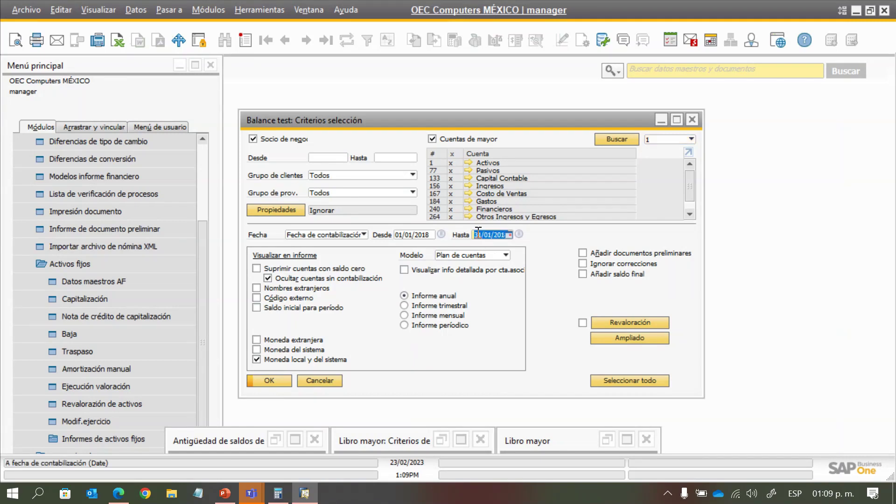
{"action": "left_click", "coordinate": [399, 235]}
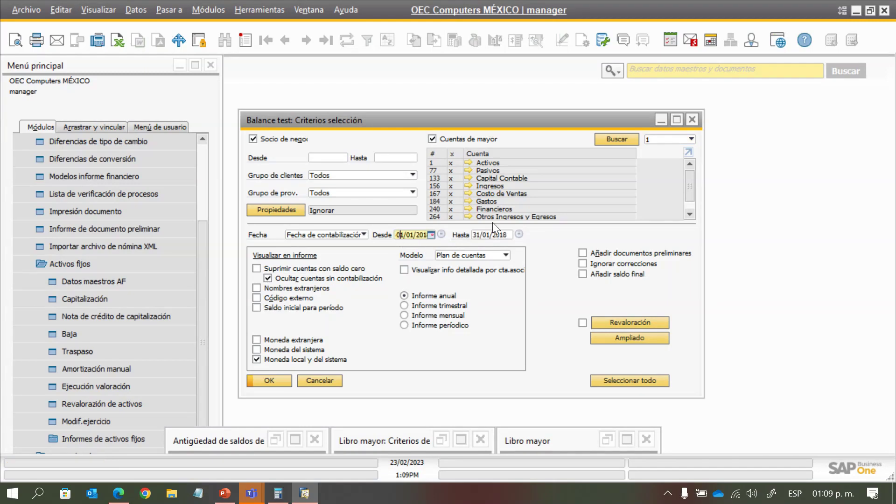
{"action": "double_click", "coordinate": [404, 229]}
{"action": "type", "text": "0"}
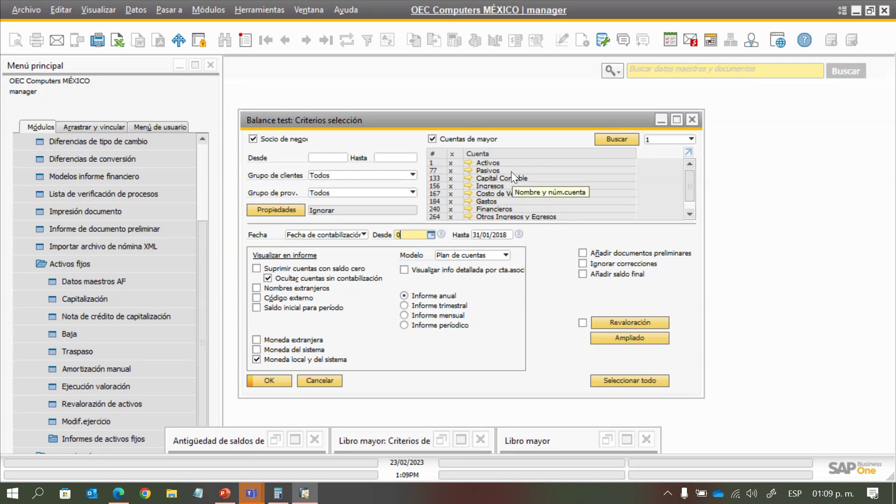
{"action": "type", "text": "1/01/2017"}
{"action": "key", "text": "Tab"}
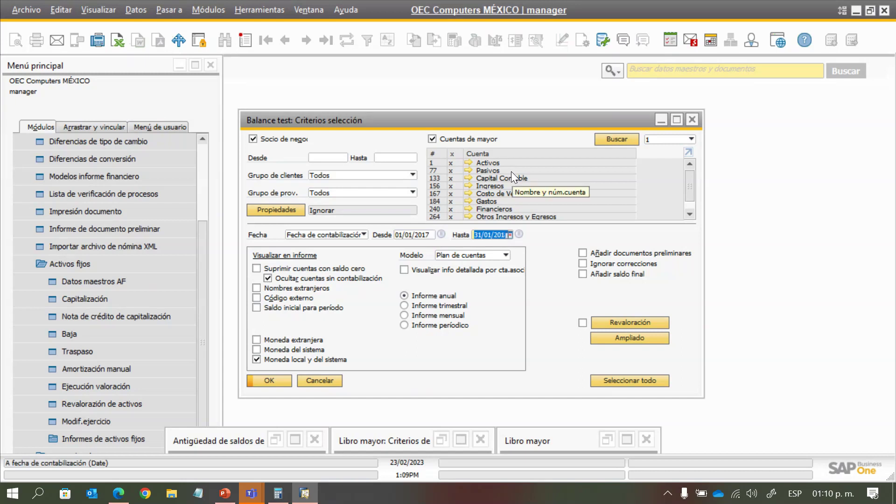
{"action": "type", "text": "31/12/2017"}
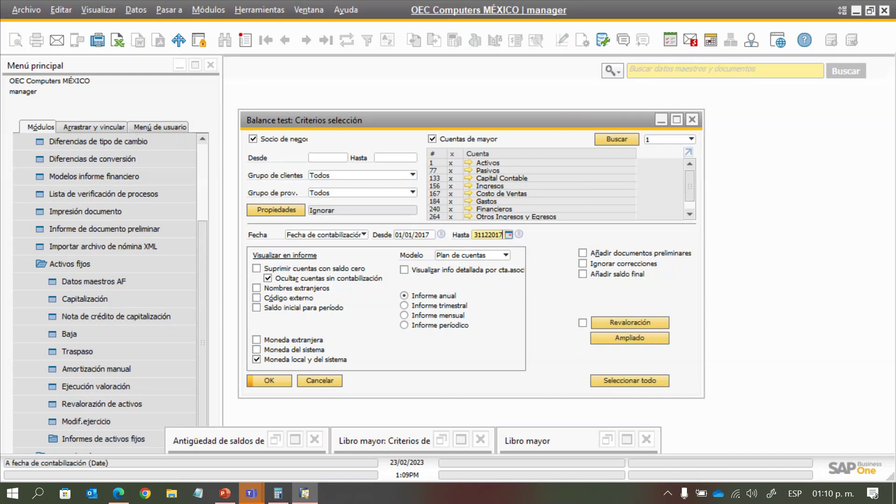
{"action": "key", "text": "Tab"}
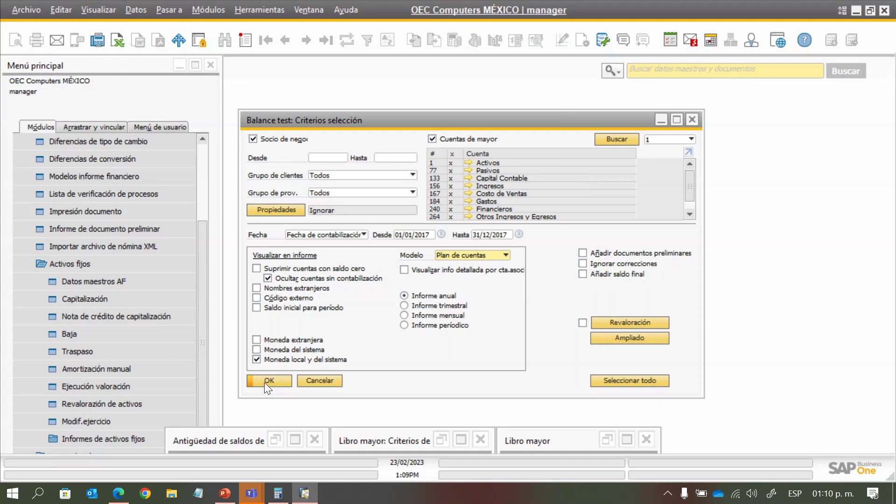
Include Saldo inicial para período from the start of business activity, add the final balance with SF sólo anterior al período seleccionado, and run the report
{"action": "left_click", "coordinate": [275, 309]}
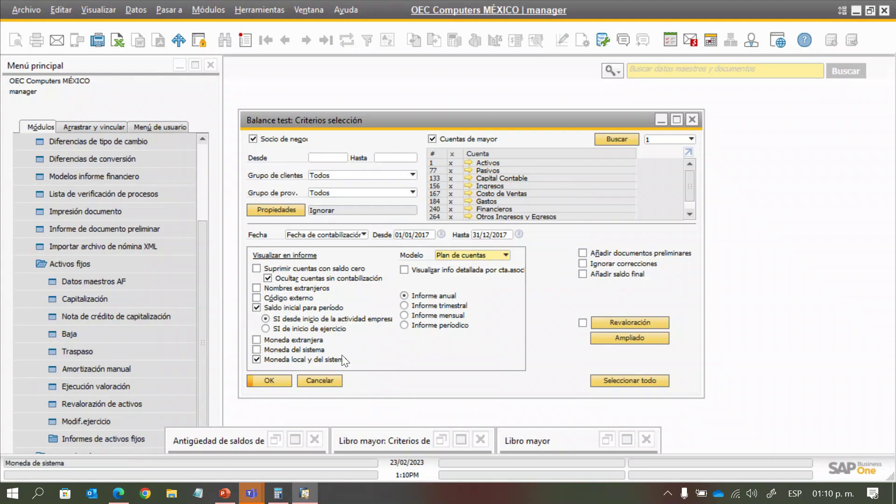
{"action": "left_click", "coordinate": [635, 273]}
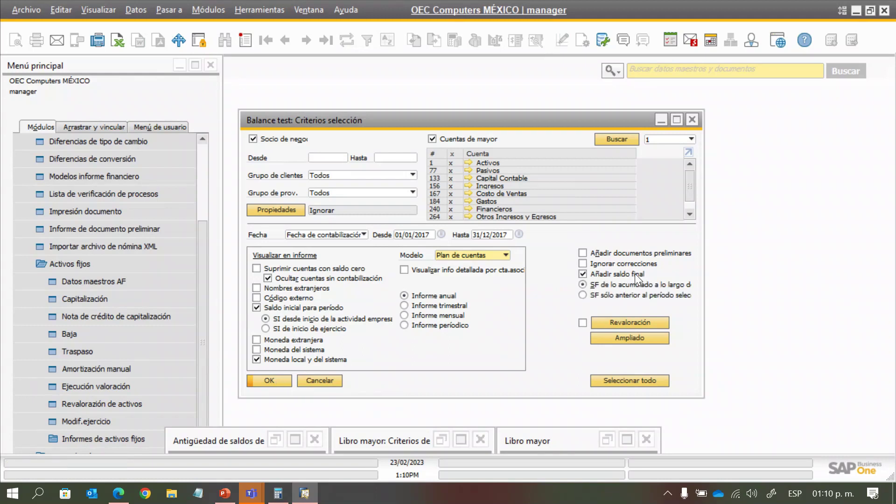
{"action": "left_click", "coordinate": [583, 295]}
{"action": "left_click", "coordinate": [270, 381]}
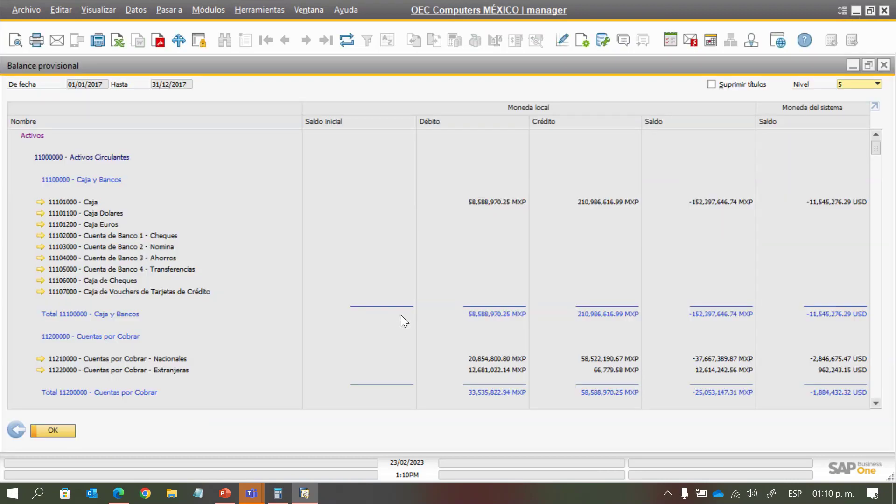
Suppress the report titles, examine the account balances down to the period closing and sales accounts, and return to the selection criteria
{"action": "left_click", "coordinate": [711, 84]}
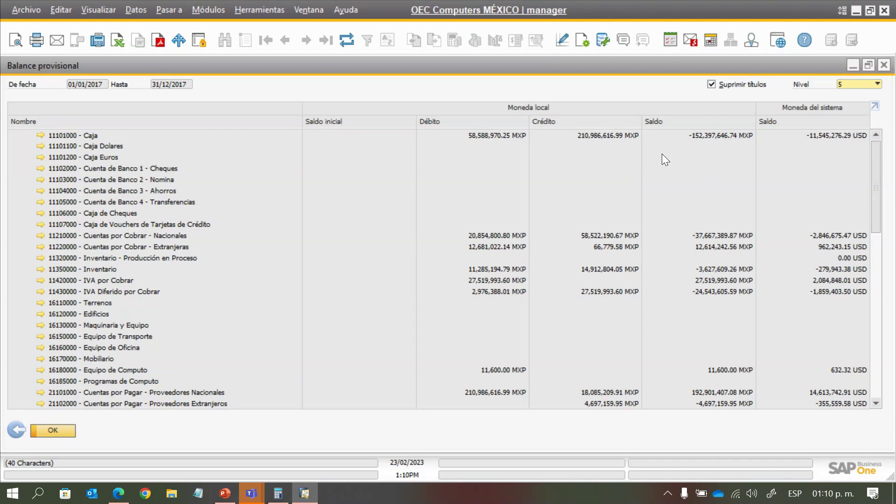
{"action": "scroll", "coordinate": [658, 151], "scroll_direction": "down", "scroll_amount": 3}
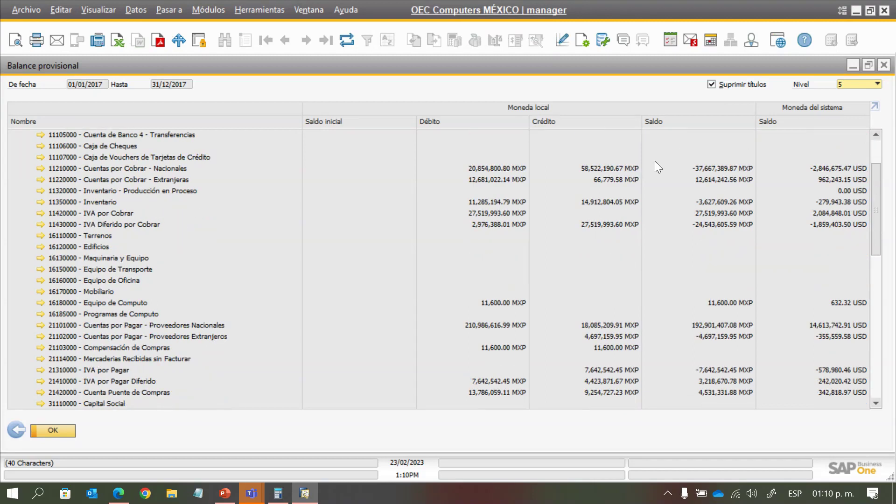
{"action": "scroll", "coordinate": [656, 164], "scroll_direction": "down", "scroll_amount": 2}
{"action": "scroll", "coordinate": [655, 161], "scroll_direction": "down", "scroll_amount": 3}
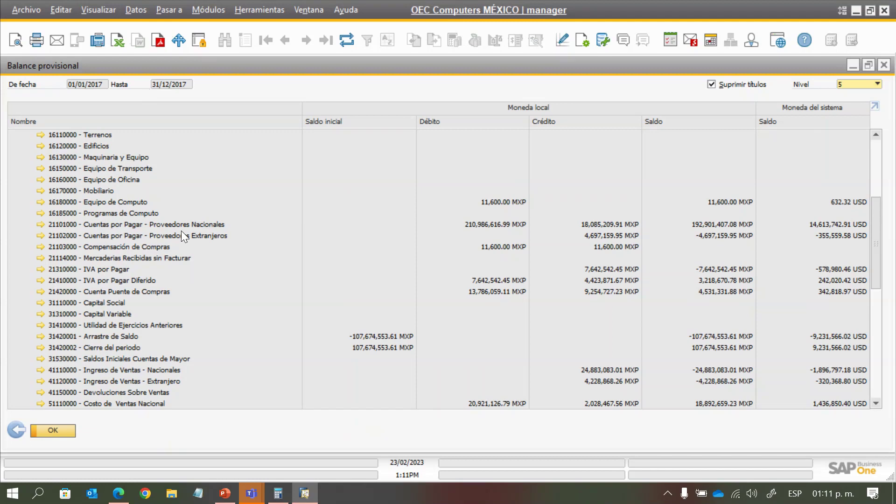
{"action": "left_click", "coordinate": [13, 433]}
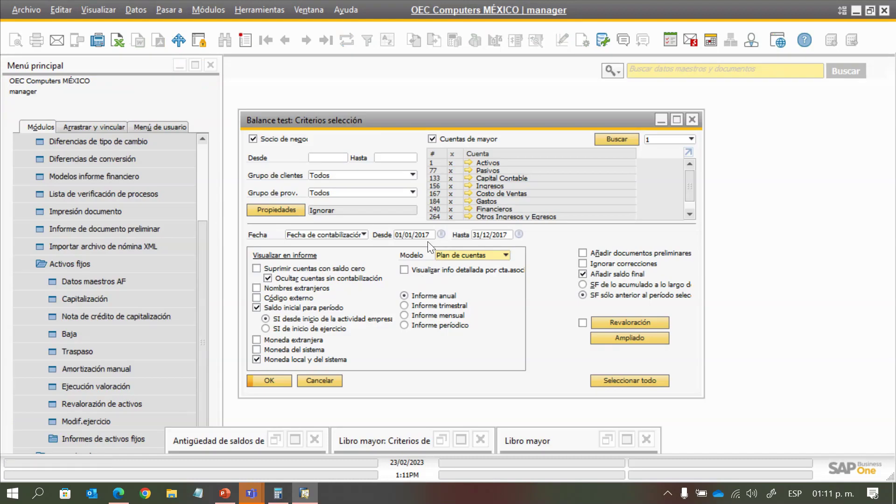
Read the suggested pre-closing solution in PowerPoint, and return to SAP Business One to leave the Balance provisional for its selection criteria
{"action": "left_click", "coordinate": [232, 493]}
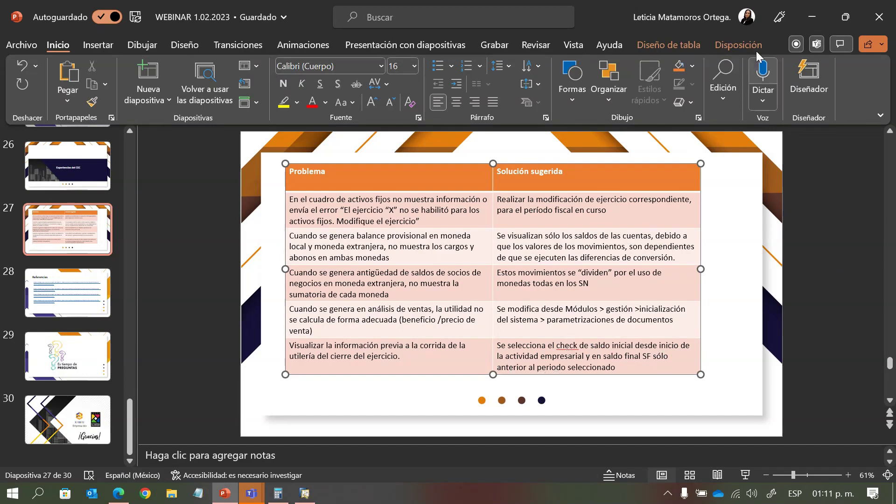
{"action": "left_click", "coordinate": [813, 13]}
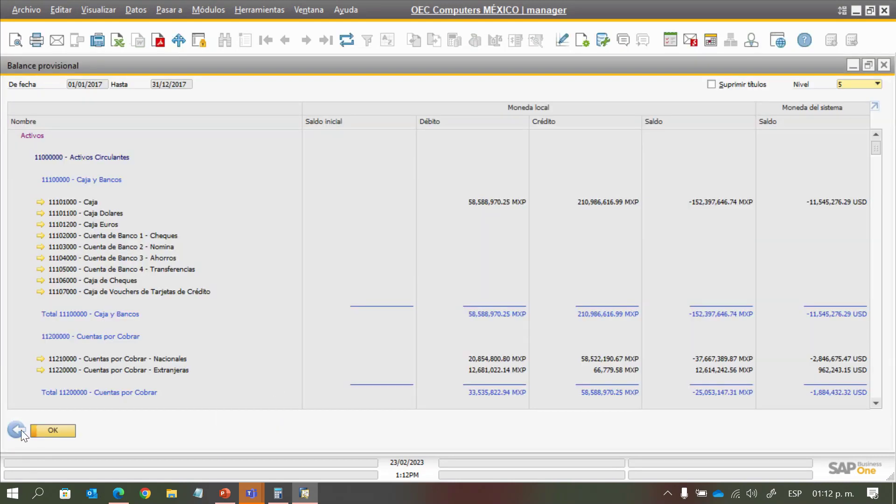
{"action": "left_click", "coordinate": [18, 424]}
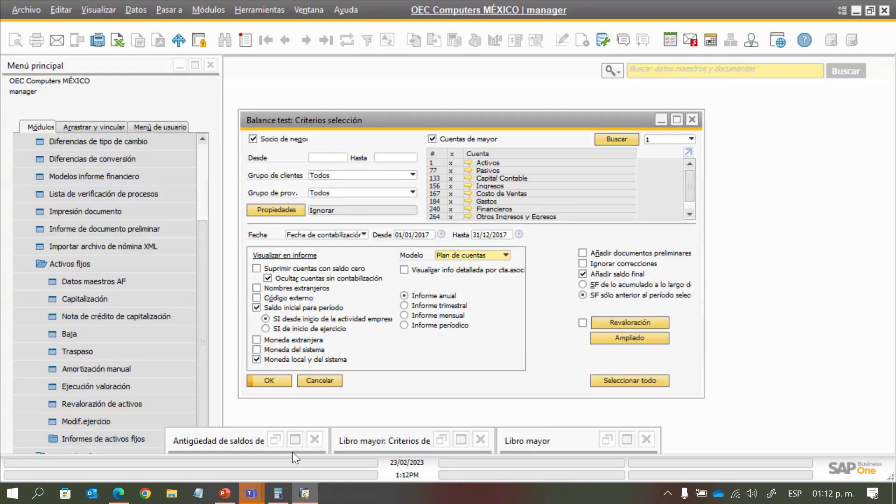
Show the Referencias slide in PowerPoint and view the SAP Help Portal pages on deferred ledgers and asset transactions in Edge
{"action": "left_click", "coordinate": [225, 493]}
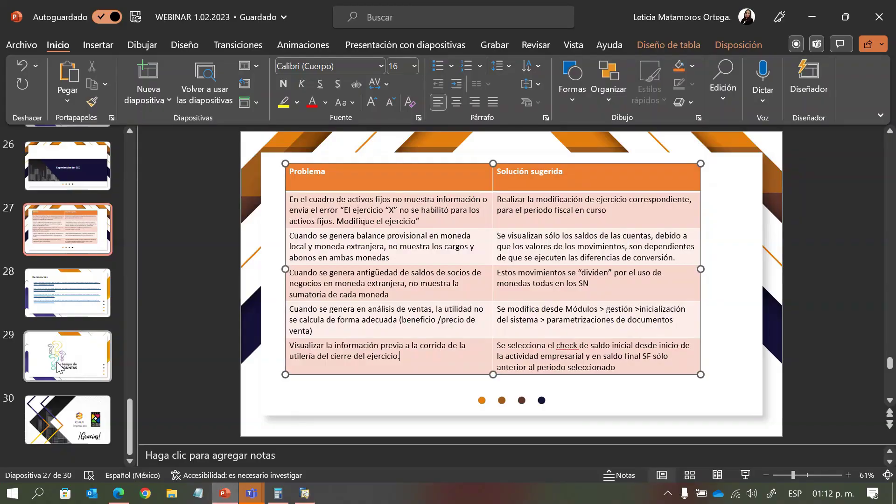
{"action": "left_click", "coordinate": [69, 309]}
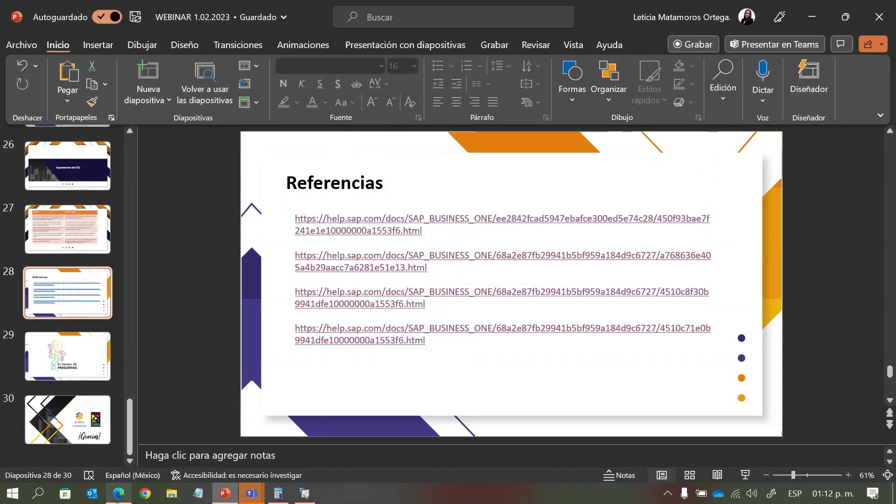
{"action": "mouse_move", "coordinate": [118, 495]}
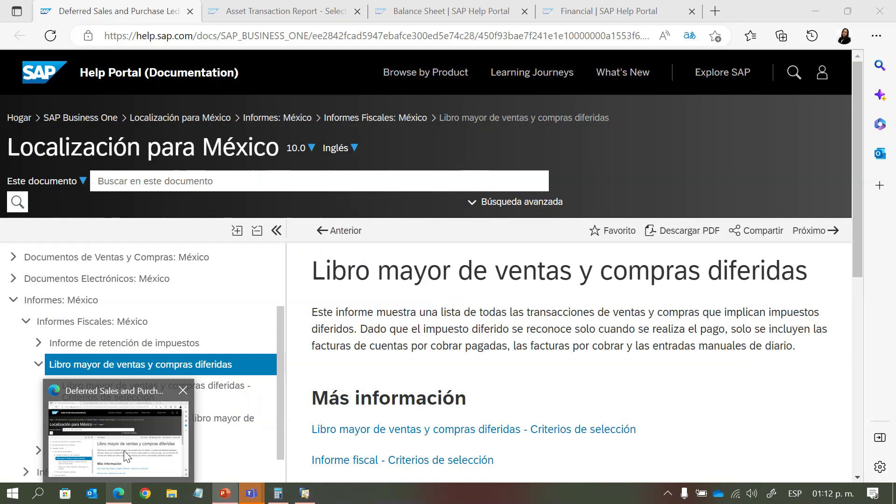
{"action": "left_click", "coordinate": [124, 450]}
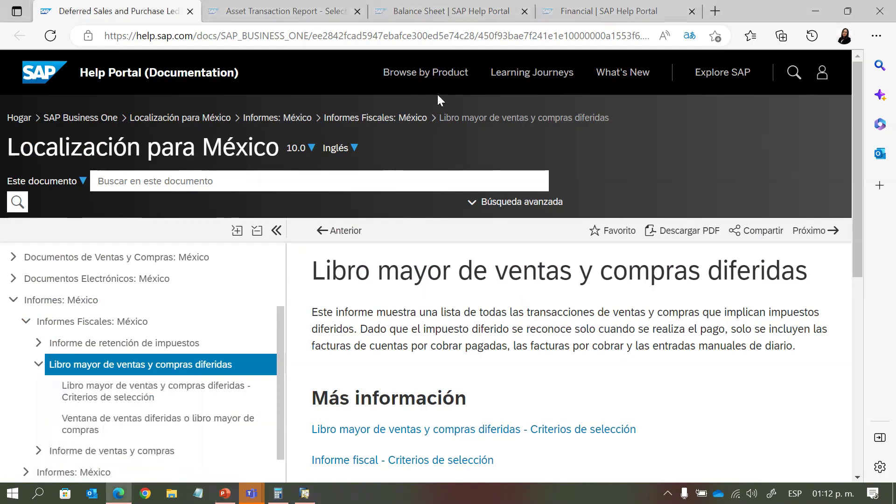
{"action": "left_click", "coordinate": [308, 9]}
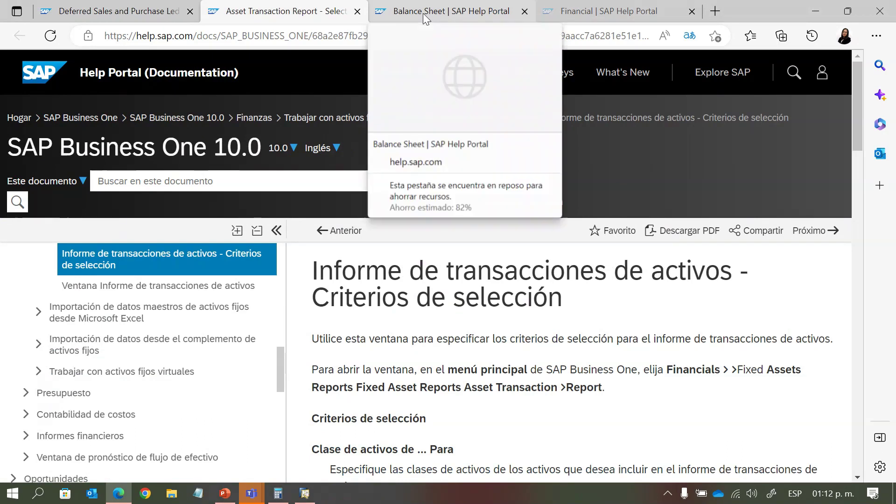